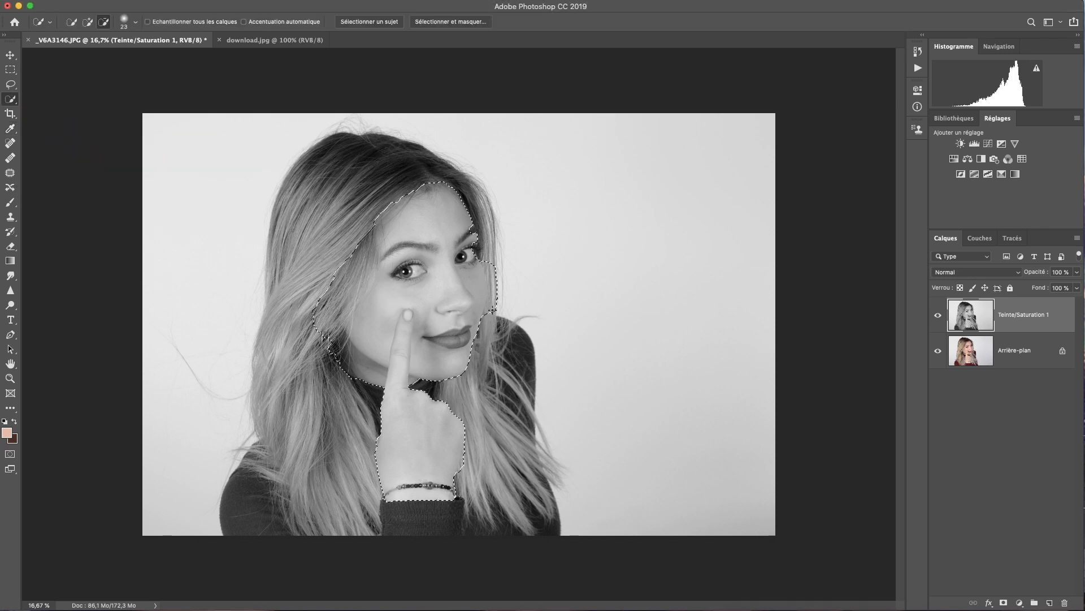
Refine the Quick Selection at the cheek and right eye, and trim the hair edge out
drag(492, 311, 492, 292)
click(88, 23)
mouse_move(474, 256)
mouse_down()
mouse_move(455, 281)
mouse_move(456, 218)
mouse_up()
mouse_move(319, 329)
alt+mouse_down()
mouse_move(356, 256)
mouse_move(368, 261)
alt+mouse_up()
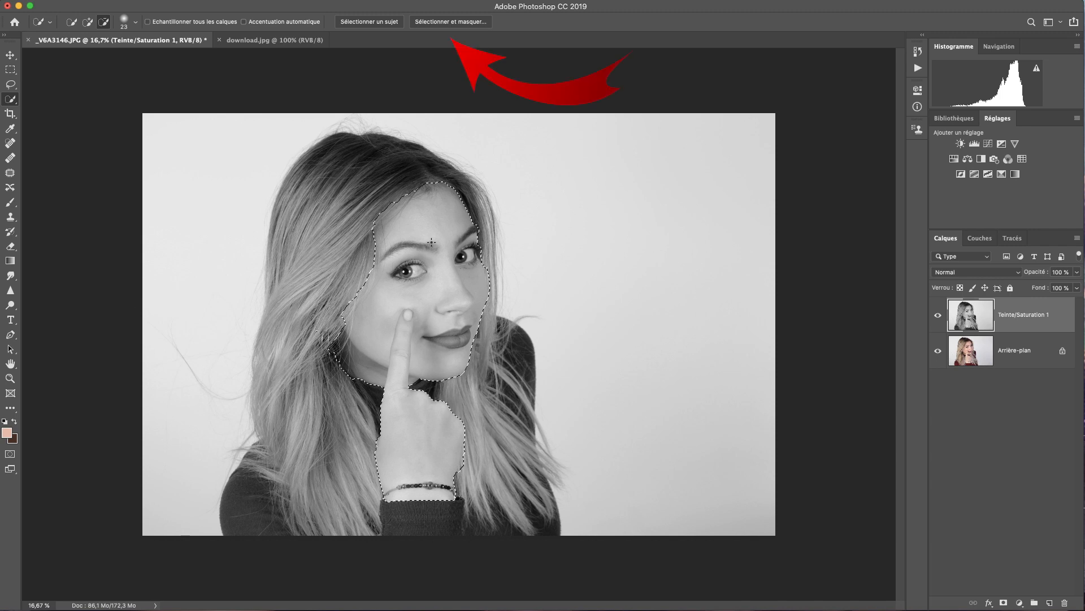
Feather the face-and-hand selection by 3,9 px in Select and Mask, then add Calque 1
click(468, 21)
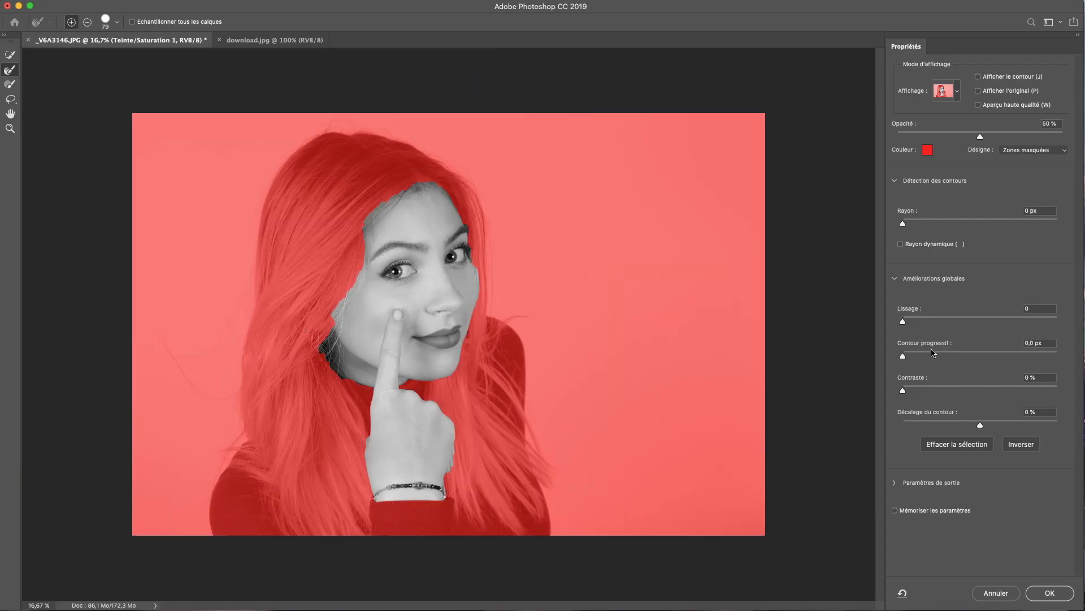
click(935, 355)
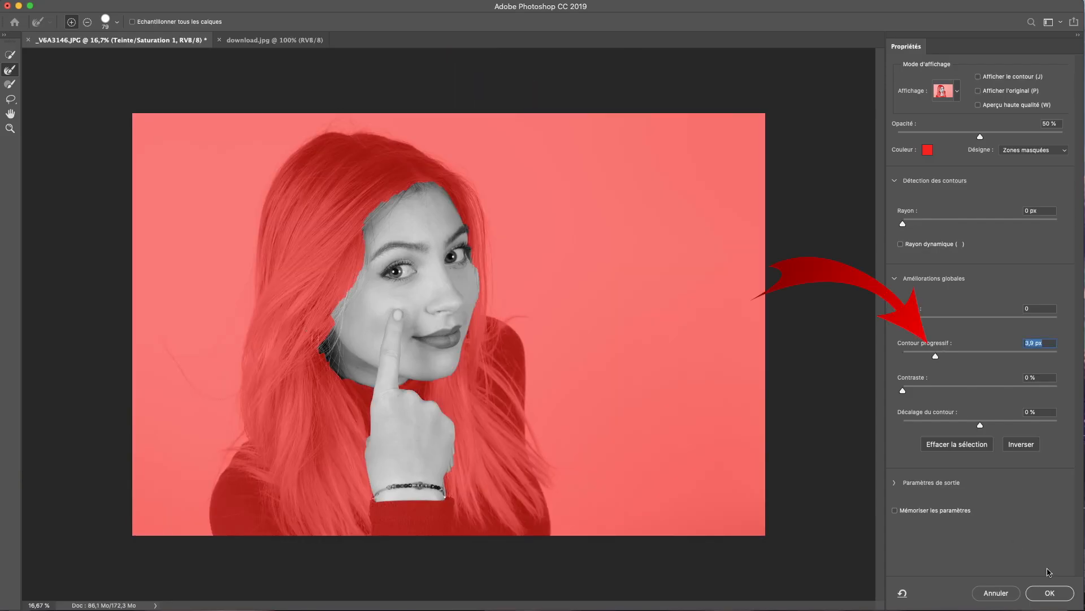
click(1050, 592)
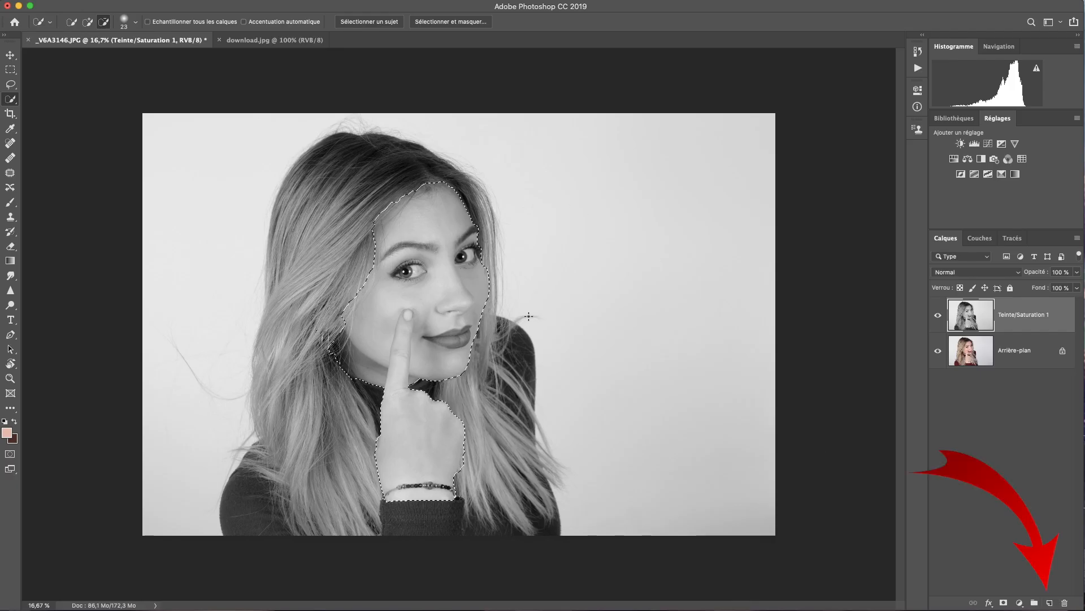
click(1050, 603)
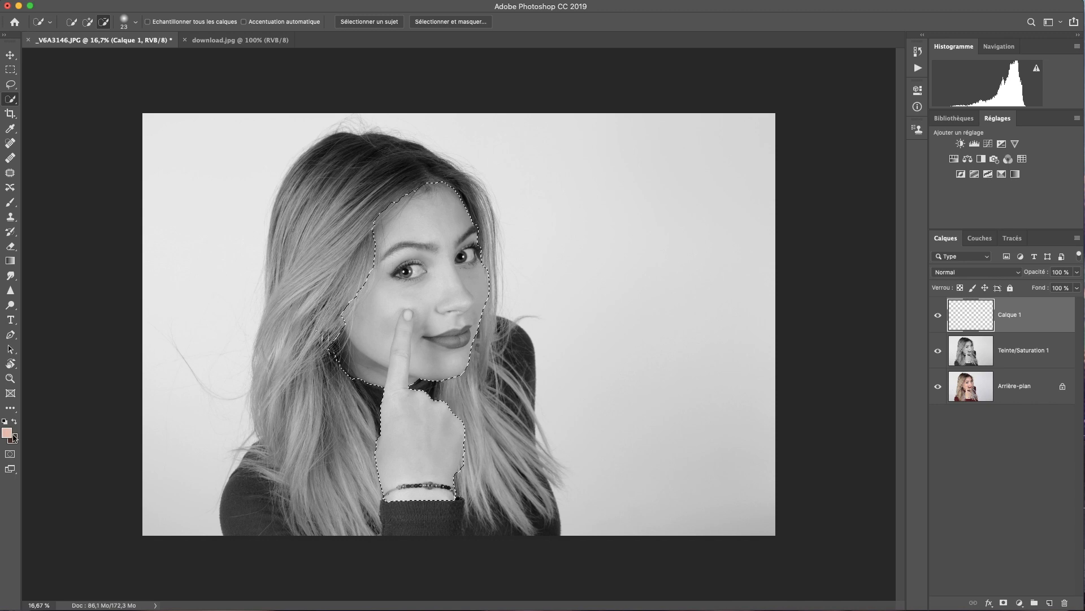
Paint peach skin tone over the lower face, finger, wrist, lips and nose
click(11, 202)
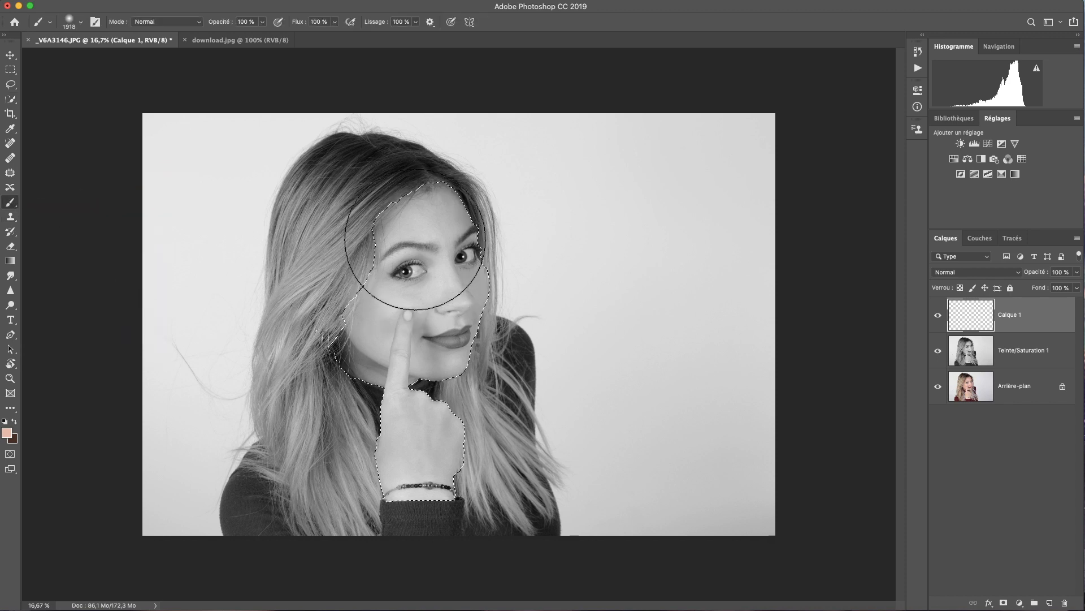
mouse_move(390, 367)
mouse_down()
mouse_move(363, 447)
mouse_move(371, 362)
mouse_up()
drag(437, 485, 440, 472)
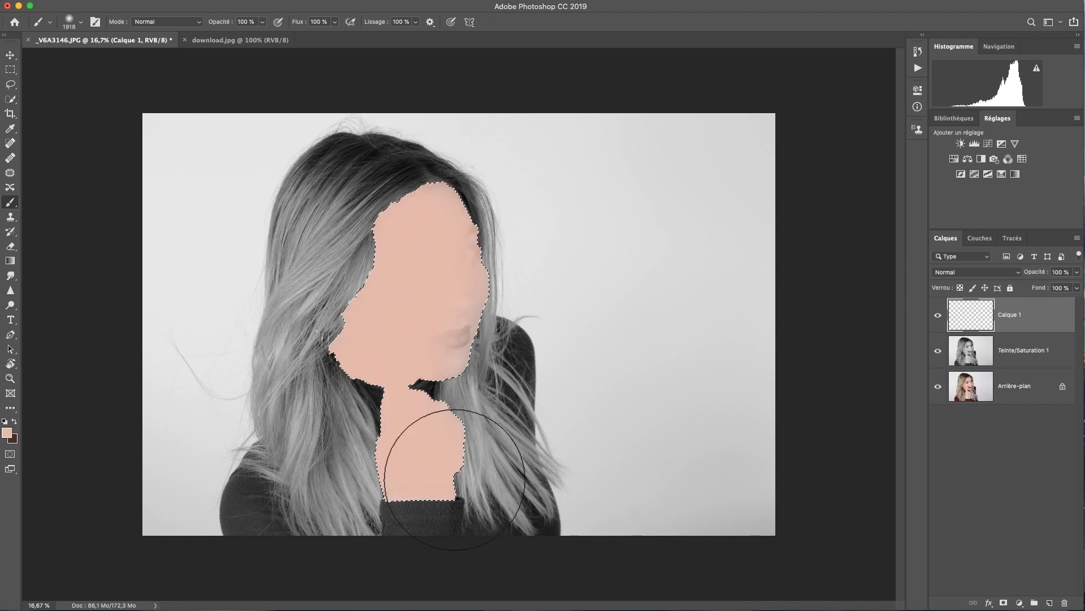
mouse_move(457, 321)
mouse_down()
mouse_move(489, 281)
mouse_move(478, 279)
mouse_move(473, 315)
mouse_up()
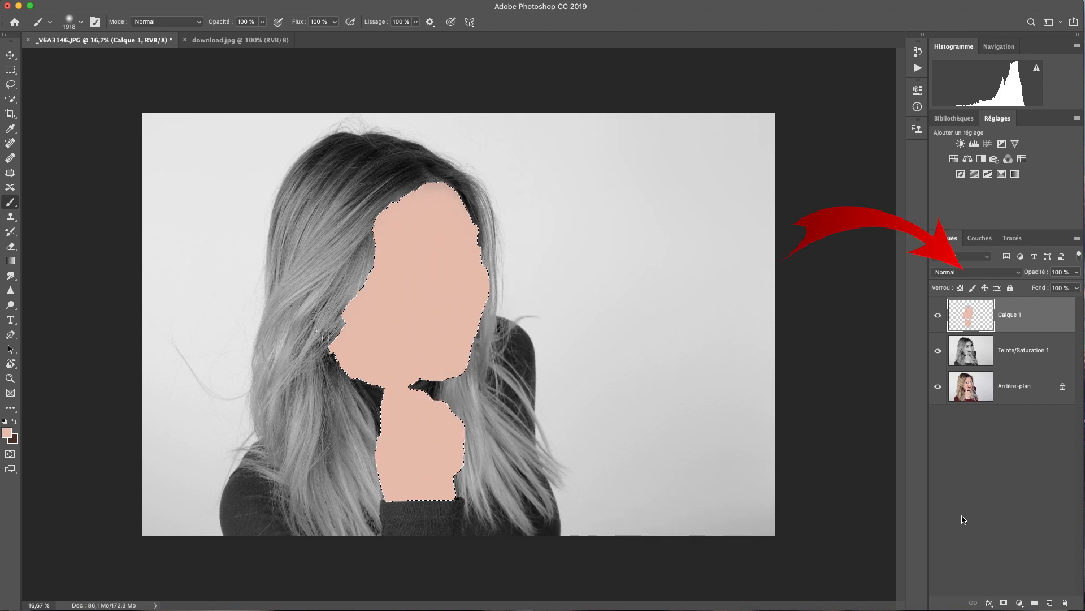
Set Calque 1 to Couleur blend mode and deselect
click(1020, 276)
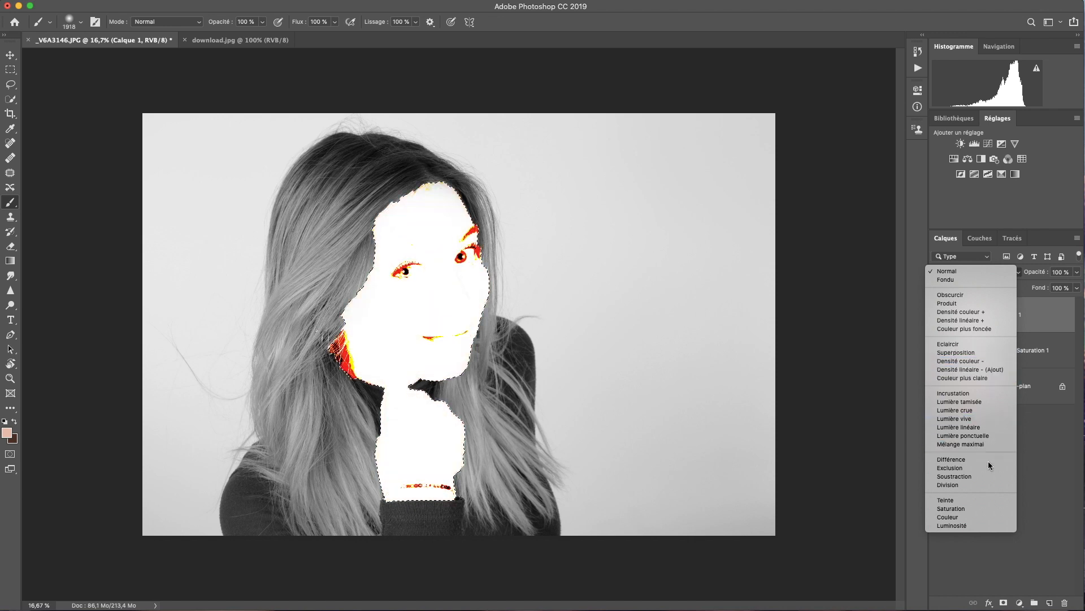
click(979, 517)
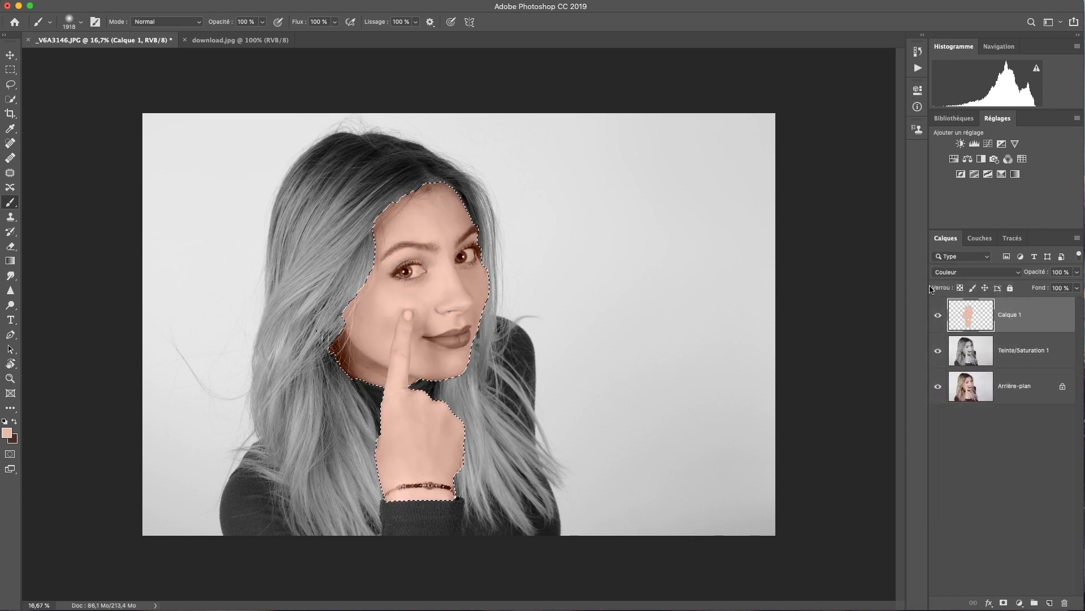
key(super+d)
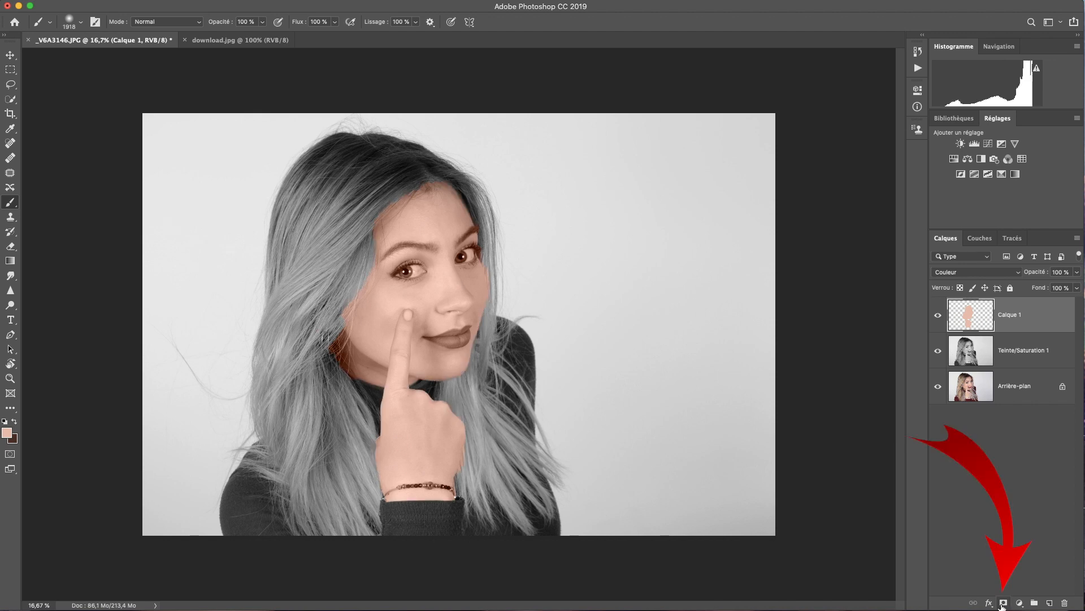
Add a layer mask to Calque 1 and mask the tint off the hairline and cheek fringe with a 136 px brush
click(1003, 602)
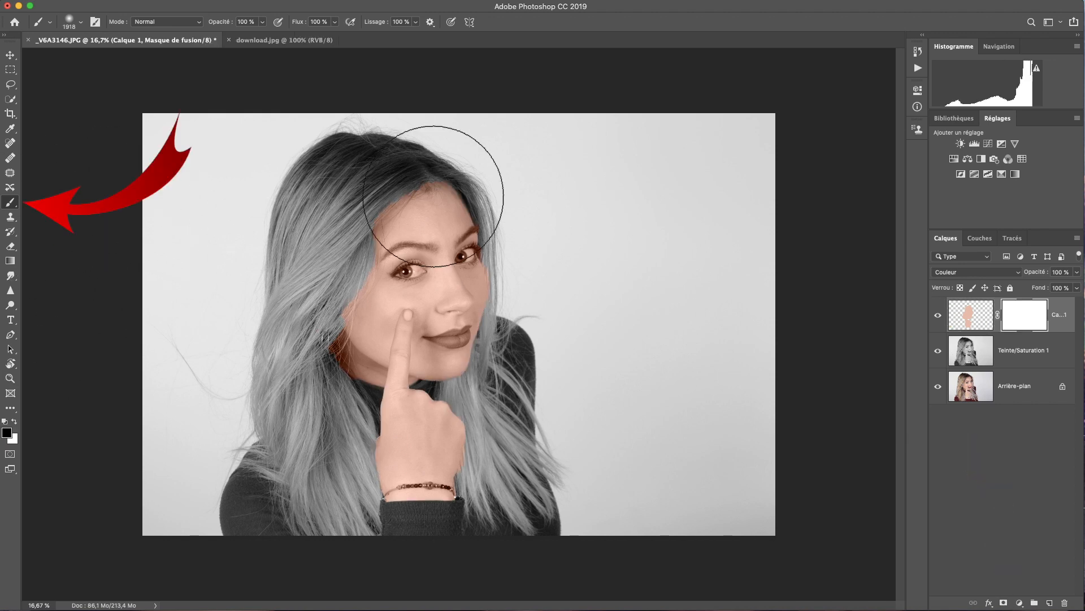
right_click(590, 241)
drag(694, 270, 700, 268)
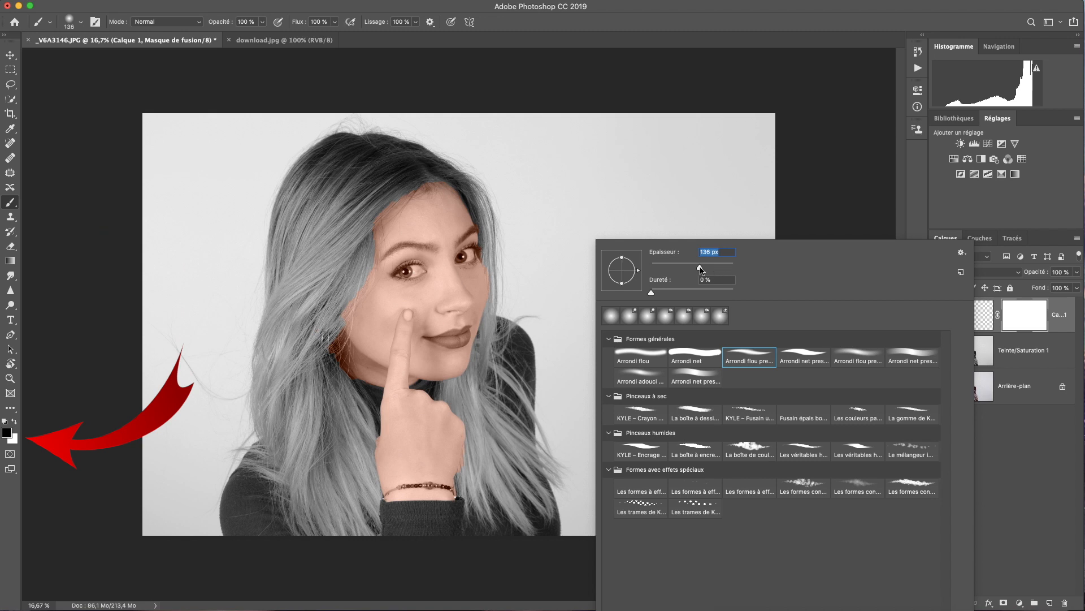
key(Return)
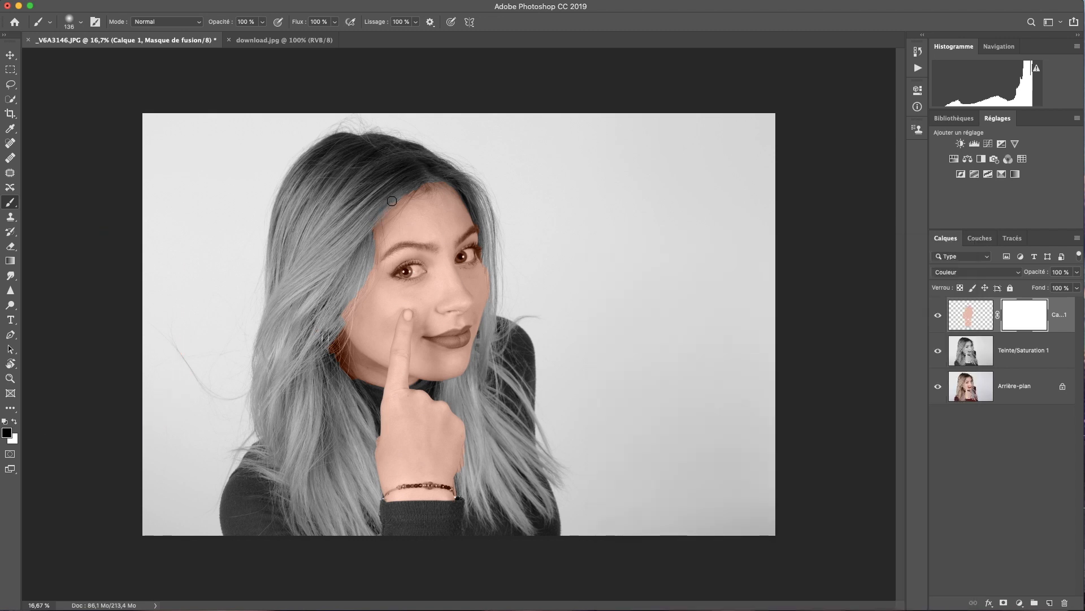
mouse_move(380, 208)
mouse_down()
mouse_move(443, 175)
mouse_move(482, 223)
mouse_move(495, 315)
mouse_up()
drag(469, 450, 459, 486)
drag(372, 441, 375, 440)
drag(342, 322, 369, 270)
With a smaller brush, zoom in and mask the skin tint off the bracelet beads
right_click(436, 509)
drag(504, 354, 494, 354)
key(Return)
key(super+plus)
scroll(425, 255, down, 10)
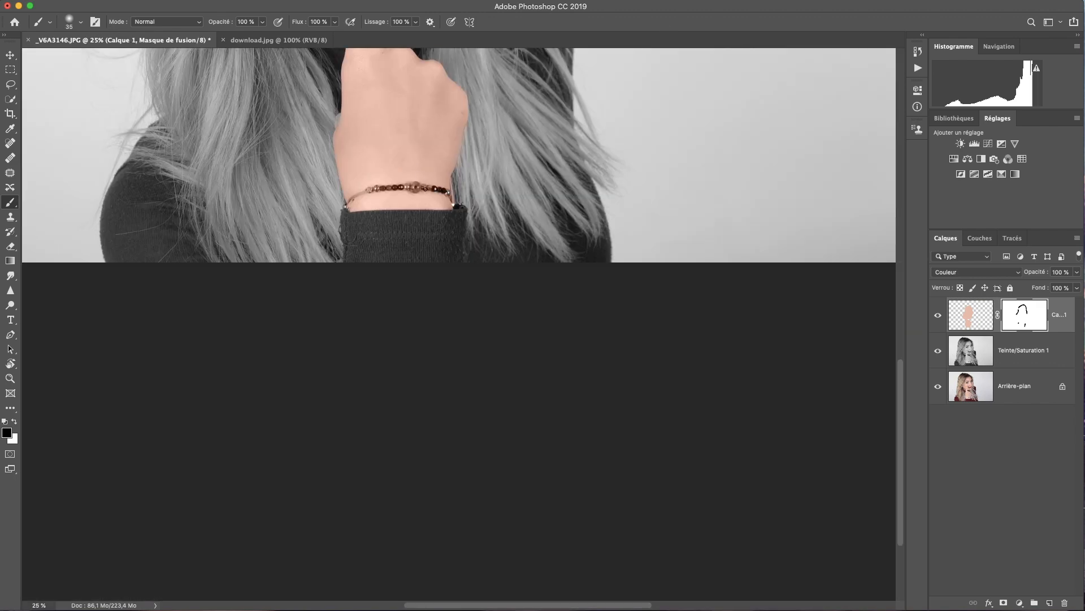
drag(446, 191, 415, 191)
scroll(451, 184, up, 10)
key(super+minus)
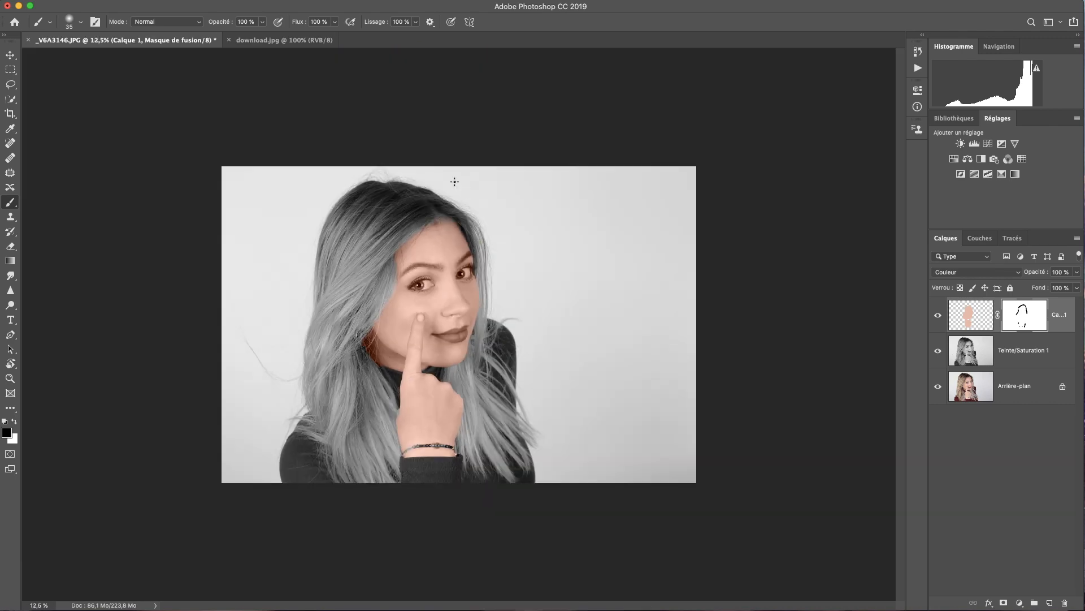
key(super+plus)
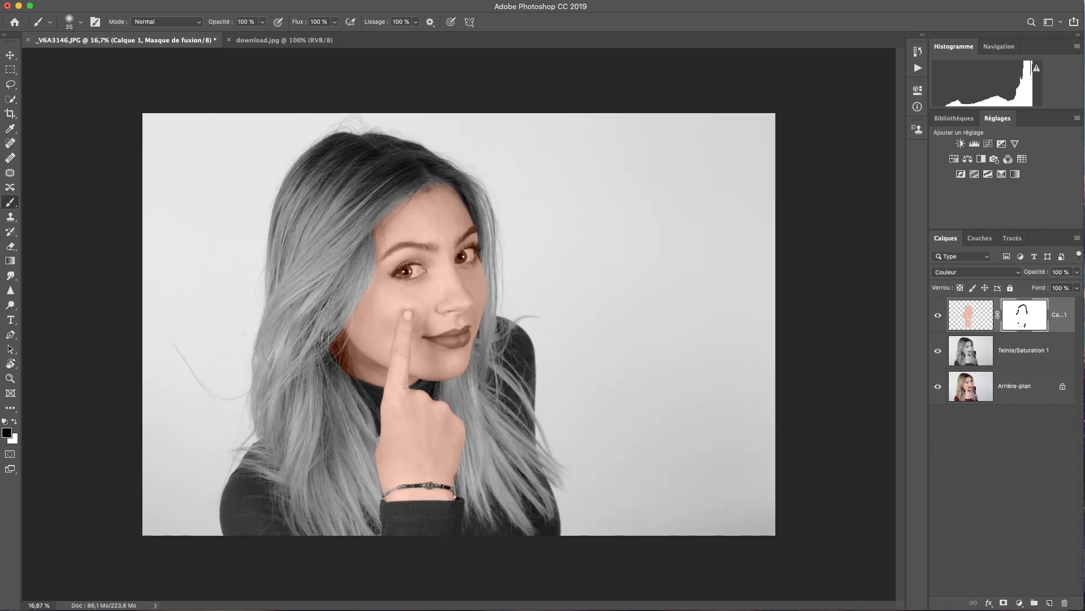
Mask the skin tint out of both eyes using 80 px then 48 px brushes
right_click(410, 278)
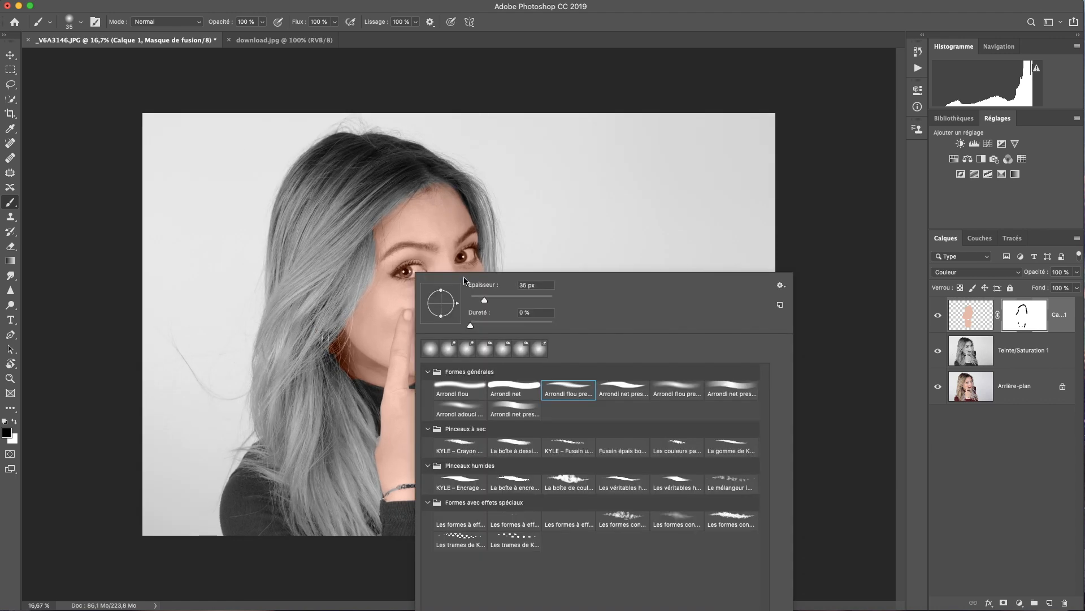
click(503, 299)
drag(399, 273, 400, 272)
key(super+plus)
right_click(399, 236)
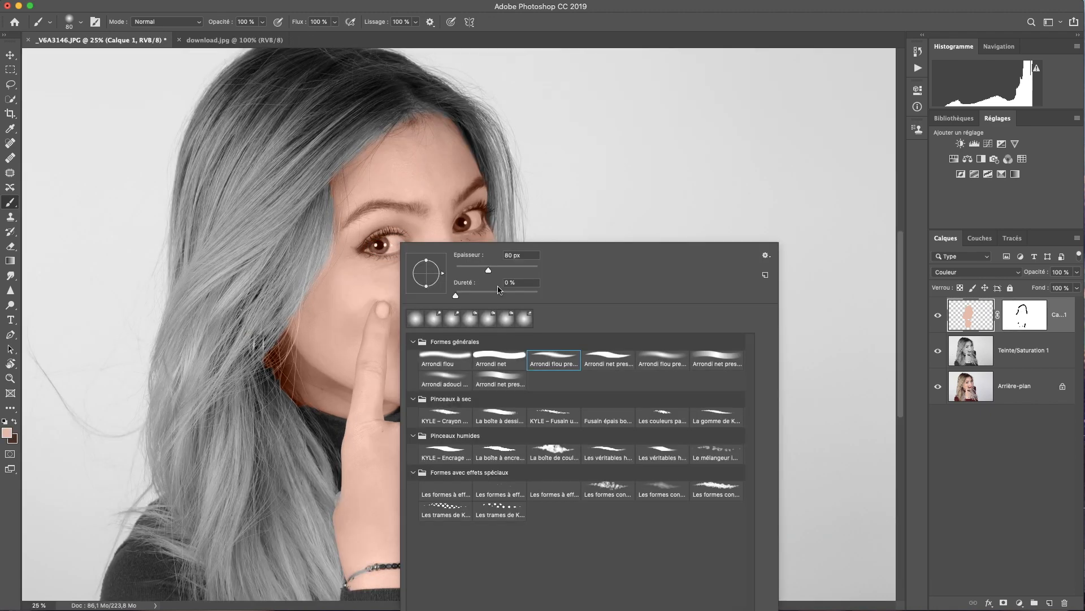
key(Escape)
click(1030, 322)
right_click(400, 244)
click(478, 272)
mouse_move(380, 243)
mouse_down()
mouse_move(392, 244)
mouse_move(367, 248)
mouse_move(401, 245)
mouse_up()
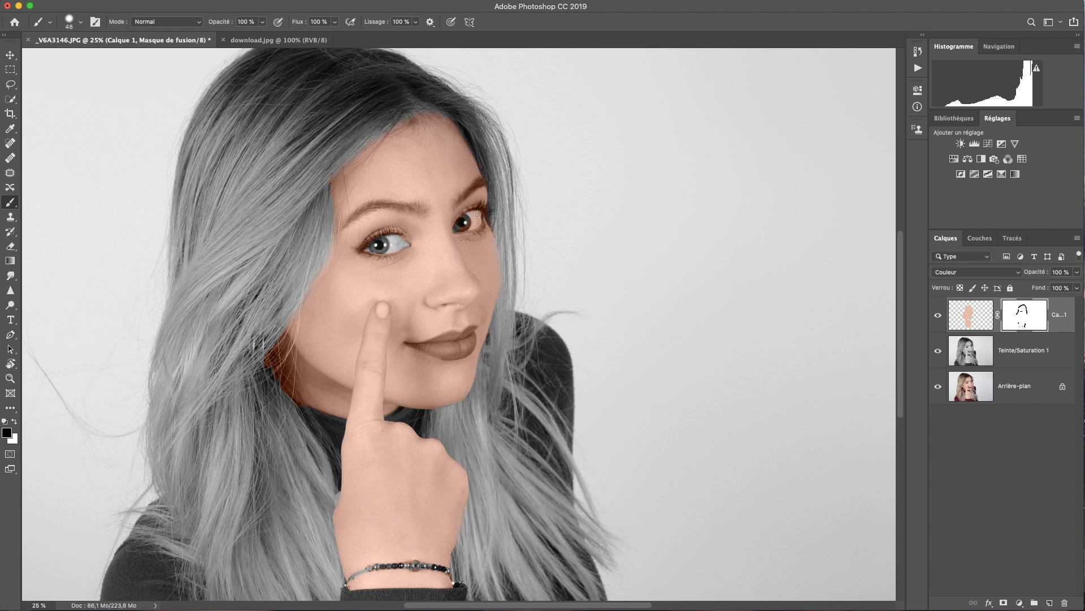
drag(460, 229, 480, 221)
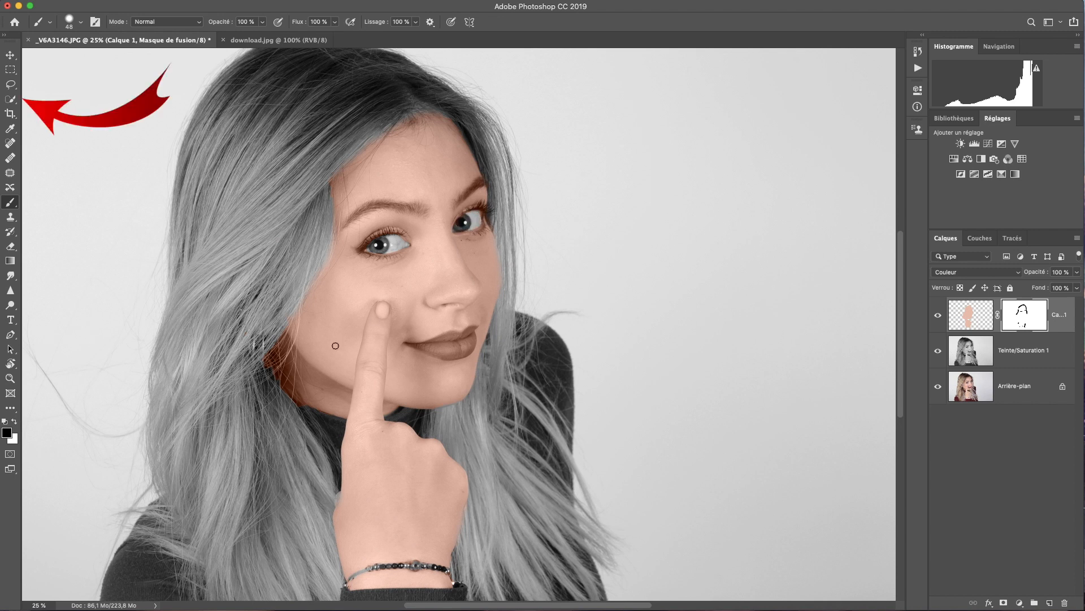
Quick-select the lips on Teinte/Saturation 1 and feather the selection by 3,4 px
key(w)
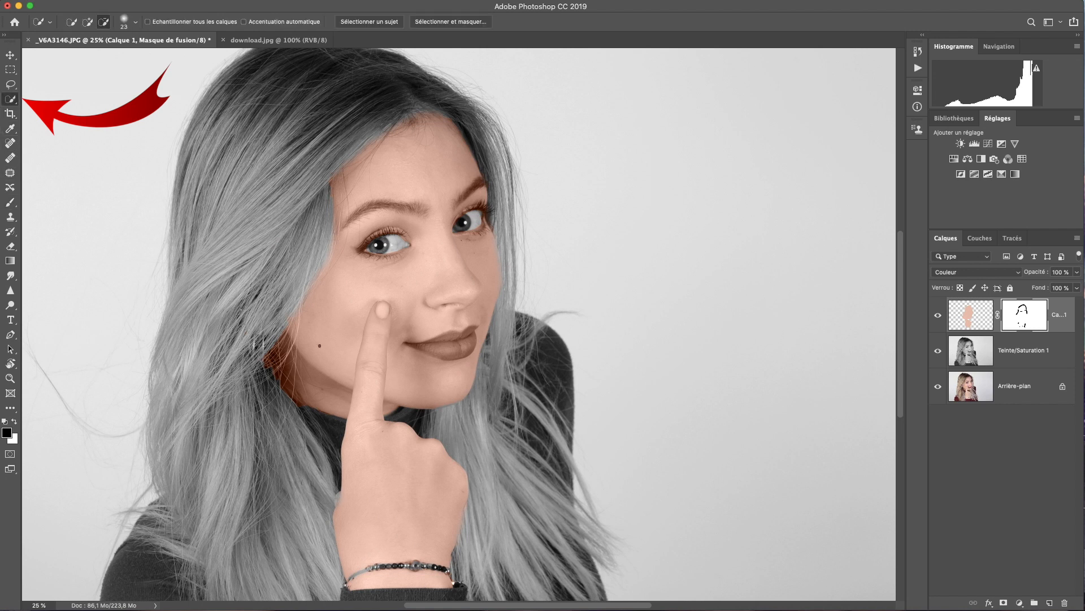
key(alt+bracketleft)
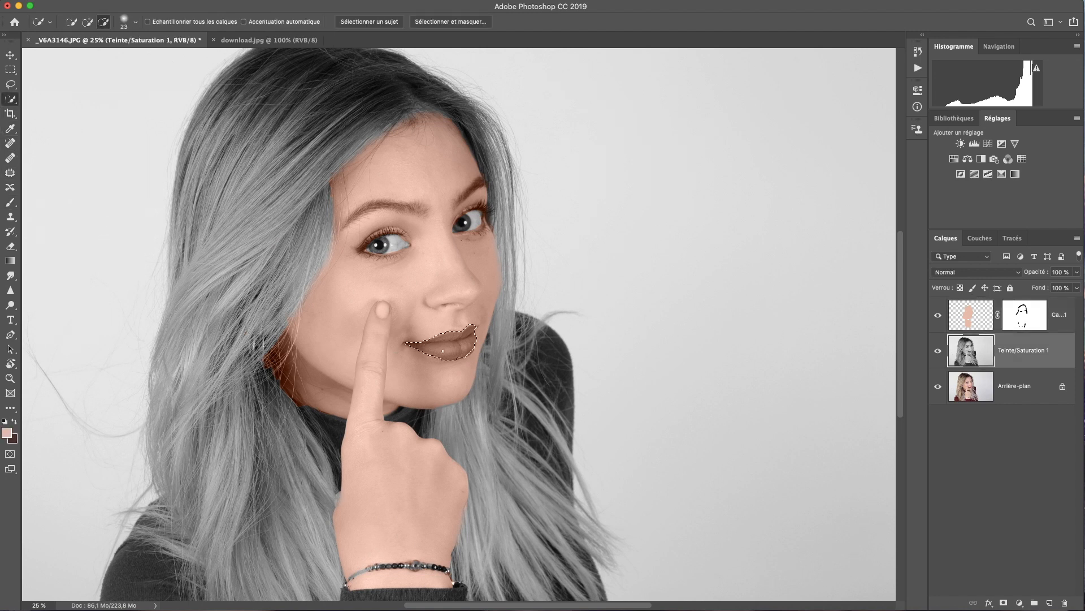
drag(442, 351, 444, 353)
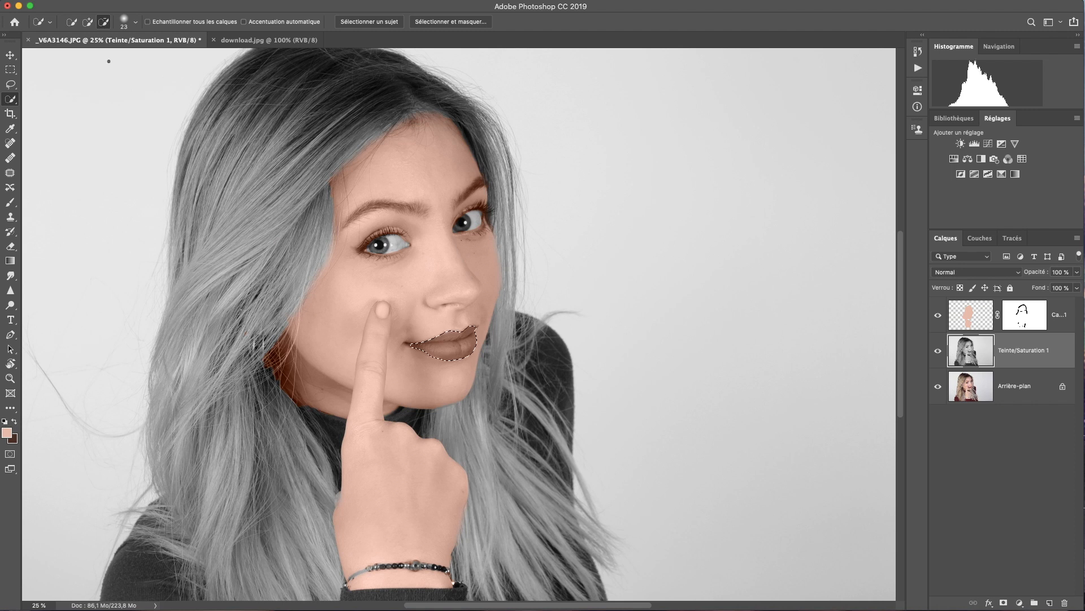
click(88, 25)
click(450, 22)
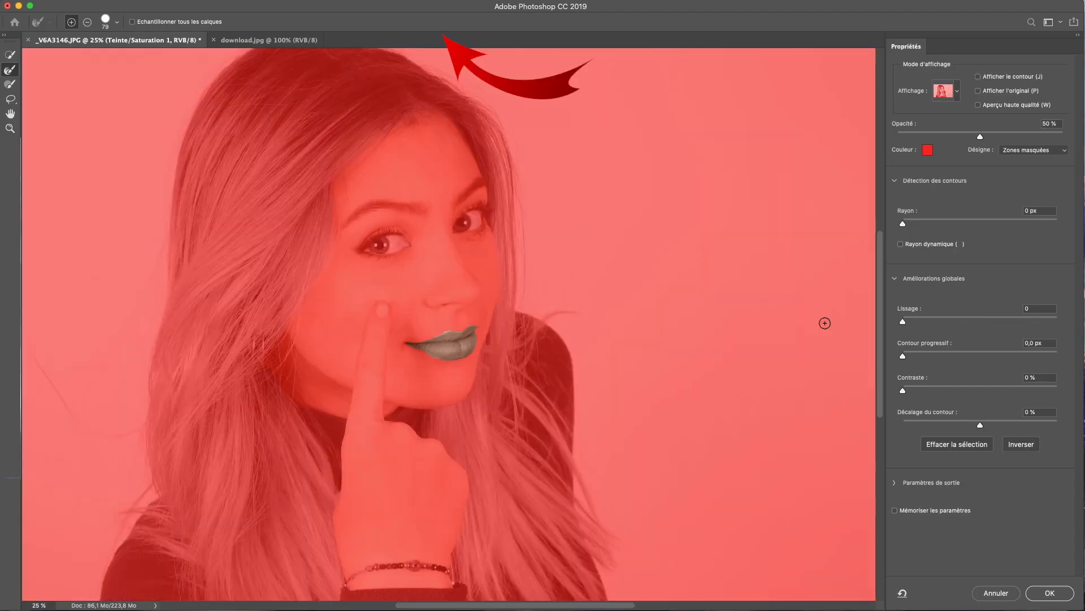
drag(936, 353, 932, 355)
click(1070, 591)
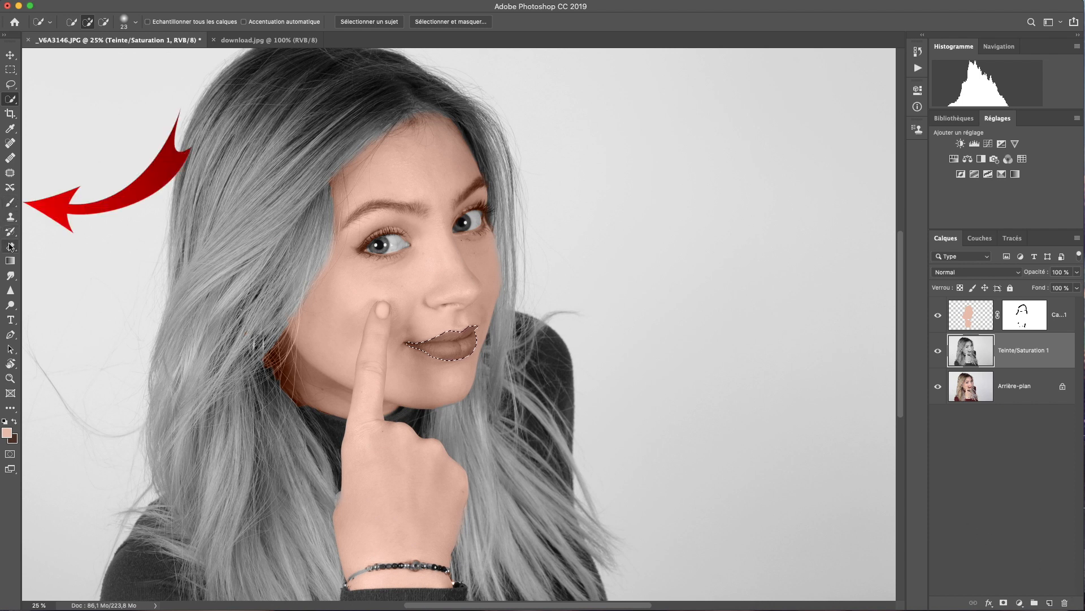
Mask the peach tint off the lips with a 171 px brush, deselect, and add Calque 2
click(11, 204)
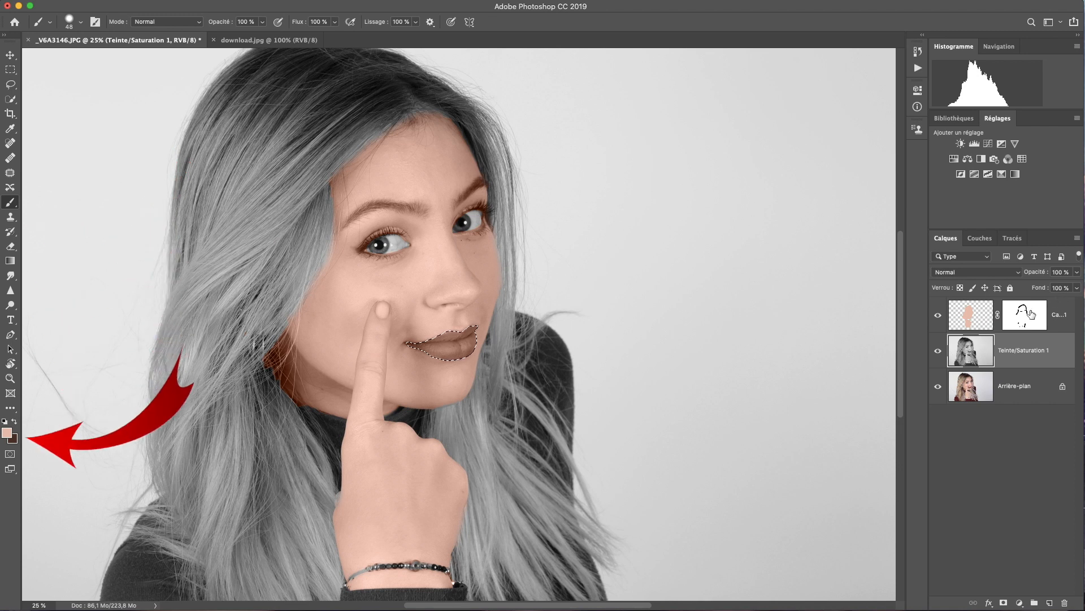
click(1032, 315)
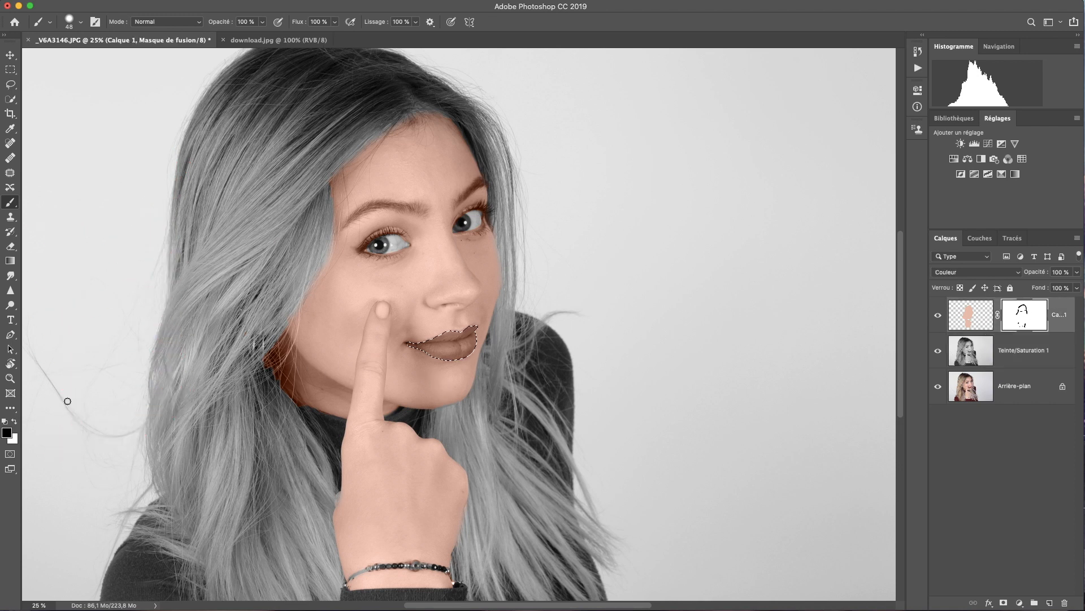
right_click(458, 348)
click(575, 355)
drag(429, 349, 452, 347)
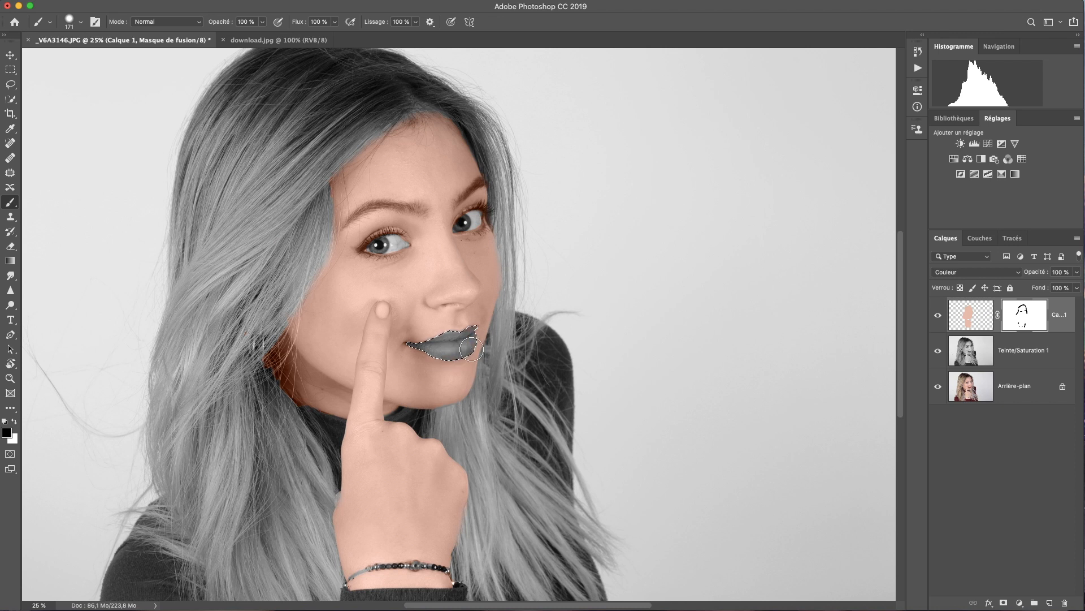
key(super+d)
click(1050, 603)
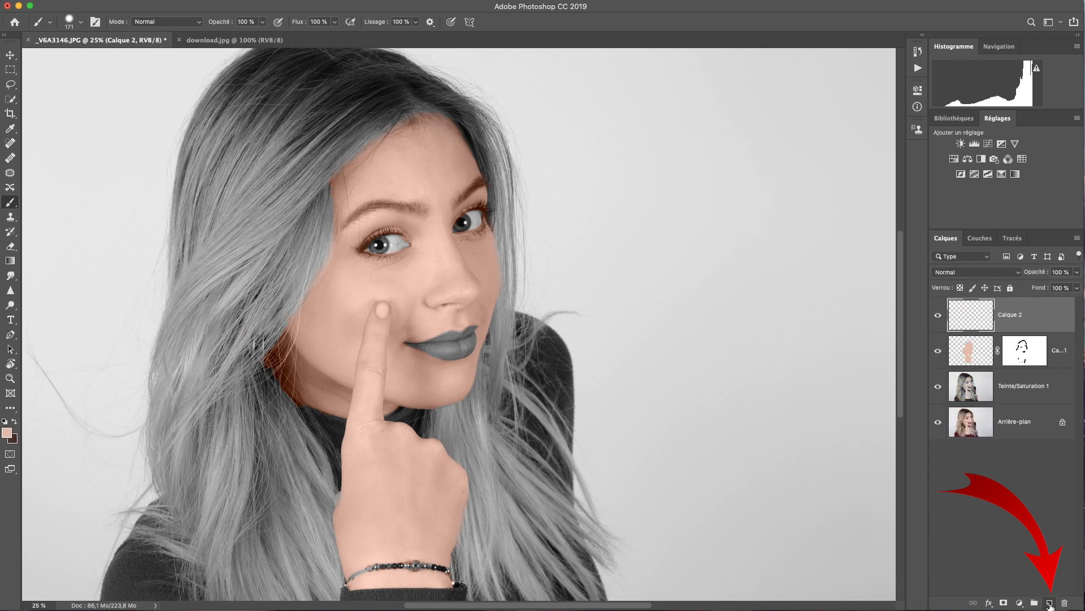
Sample the eye colour from the original photo, then restore the recolouring layers' visibility
alt+click(938, 422)
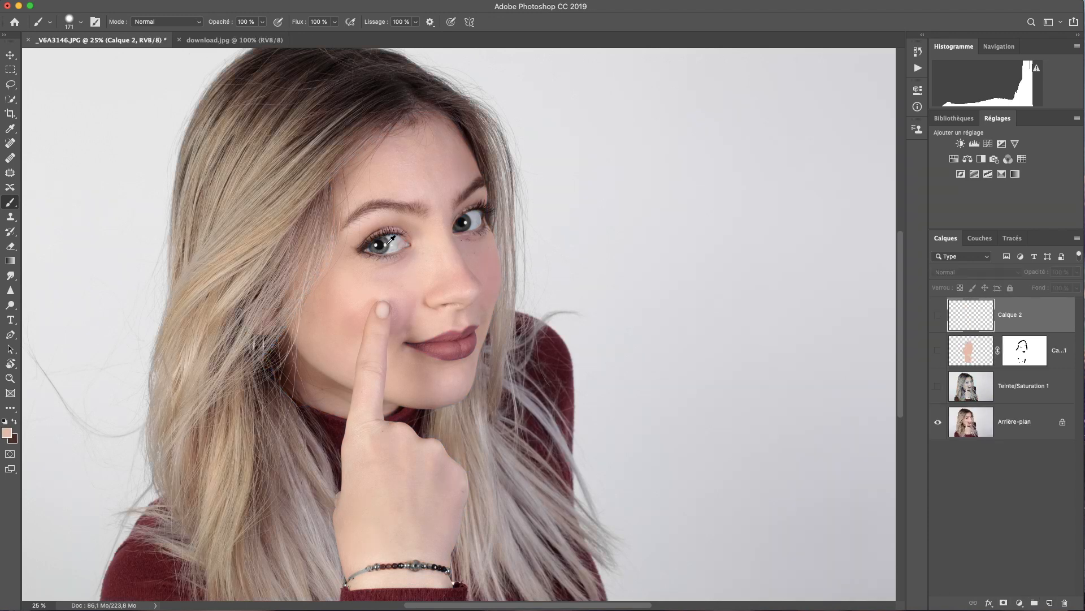
alt+click(387, 242)
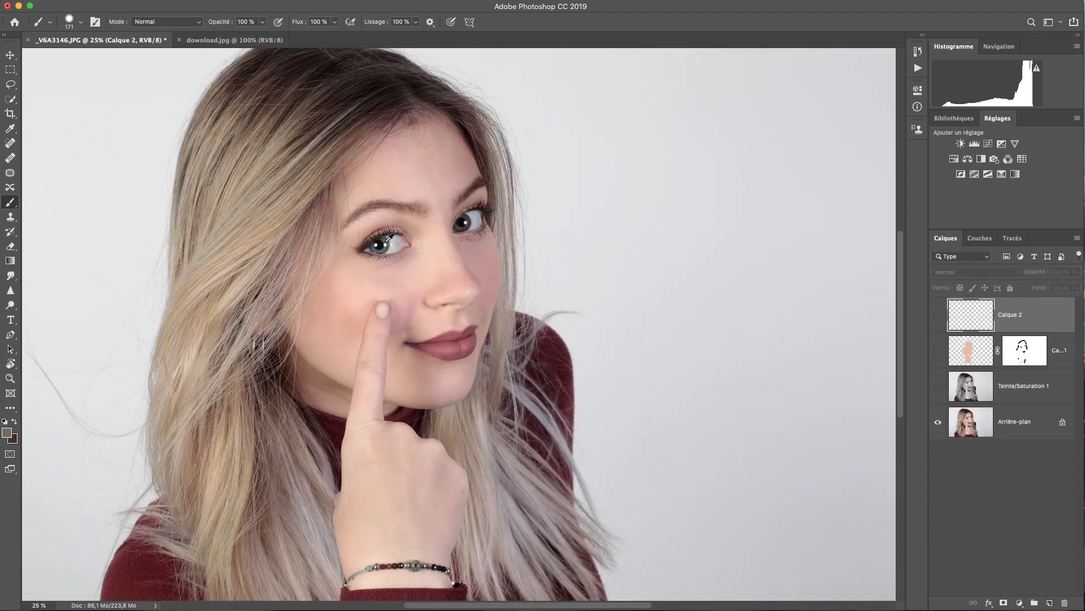
alt+click(388, 240)
alt+click(938, 422)
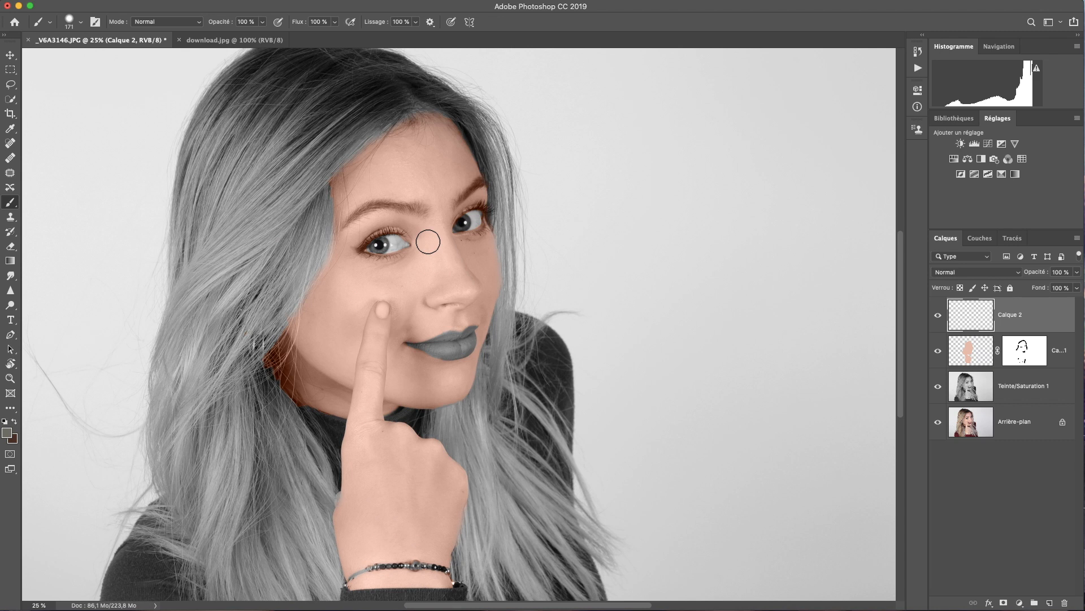
Soften the brush hardness to about 57 % and paint both irises with the sampled colour
right_click(408, 260)
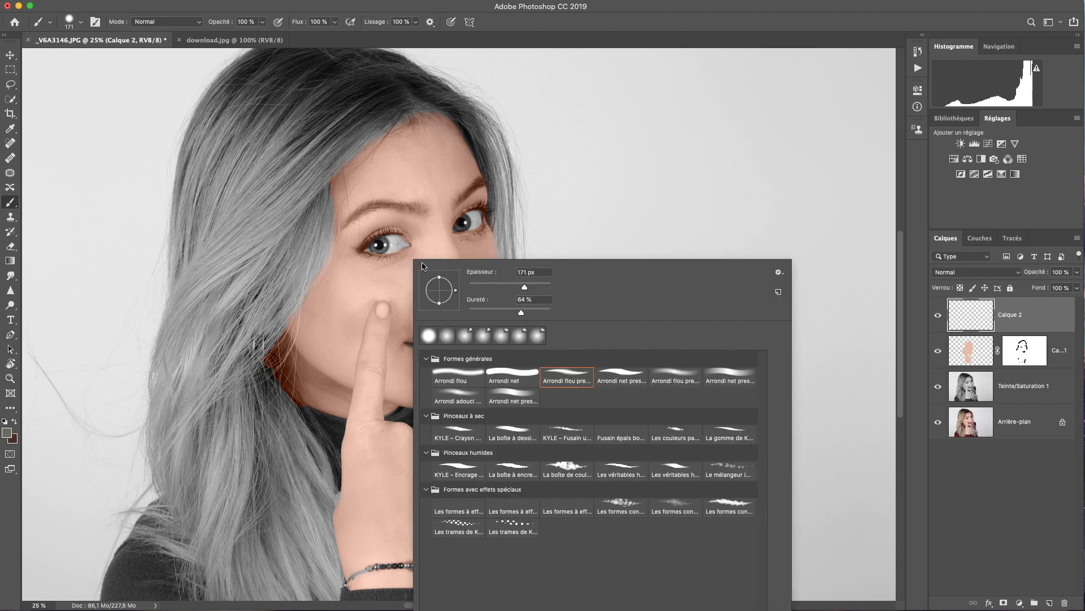
drag(517, 312, 477, 314)
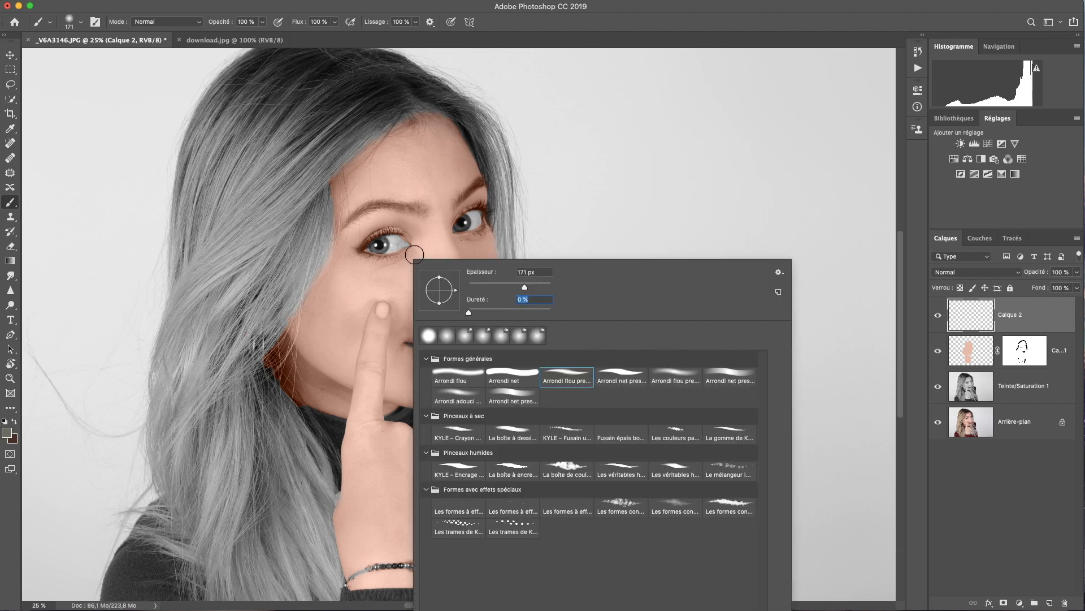
click(381, 244)
drag(381, 244, 379, 247)
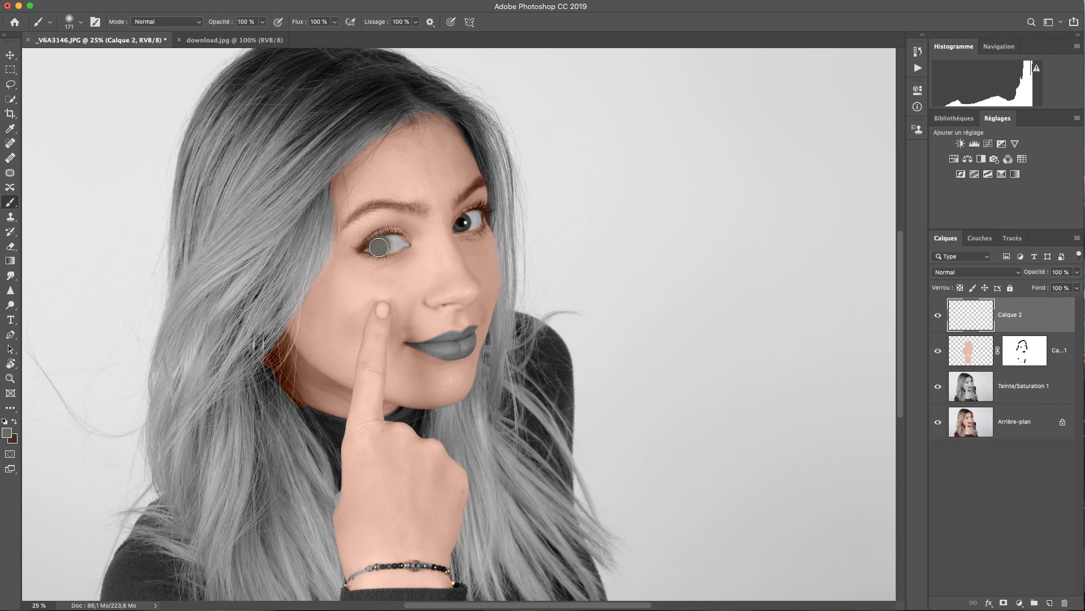
drag(459, 225, 458, 225)
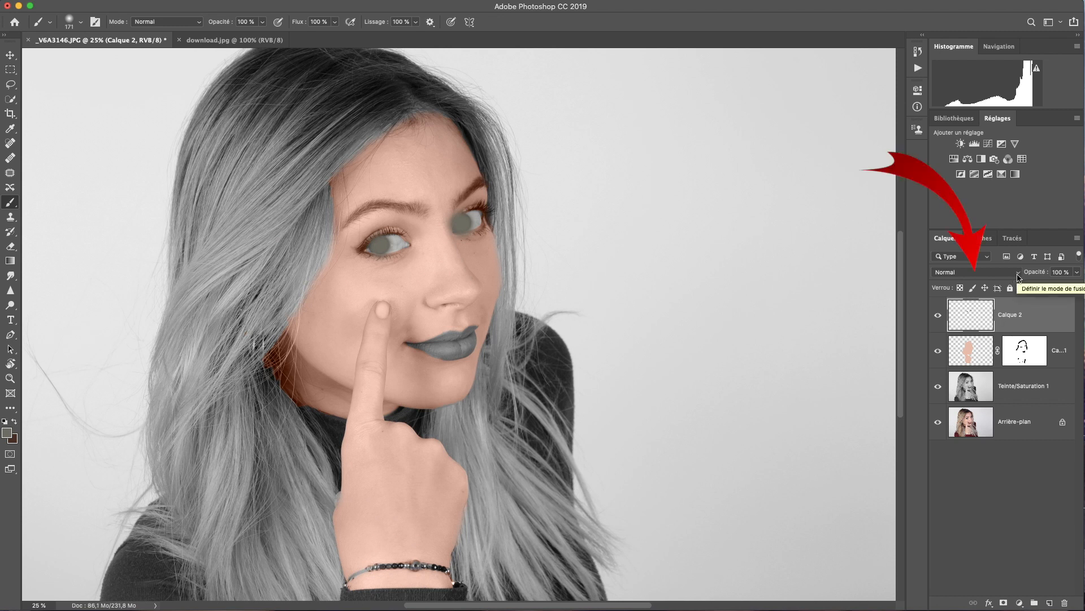
Set Calque 2 to Couleur blend mode and add a layer mask to it
click(1019, 277)
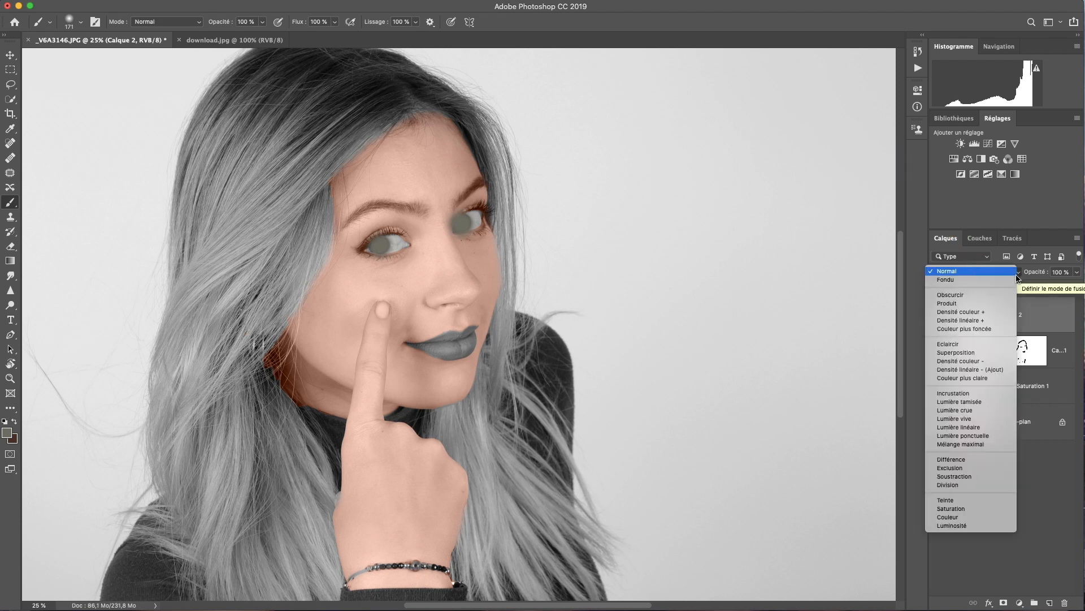
click(972, 516)
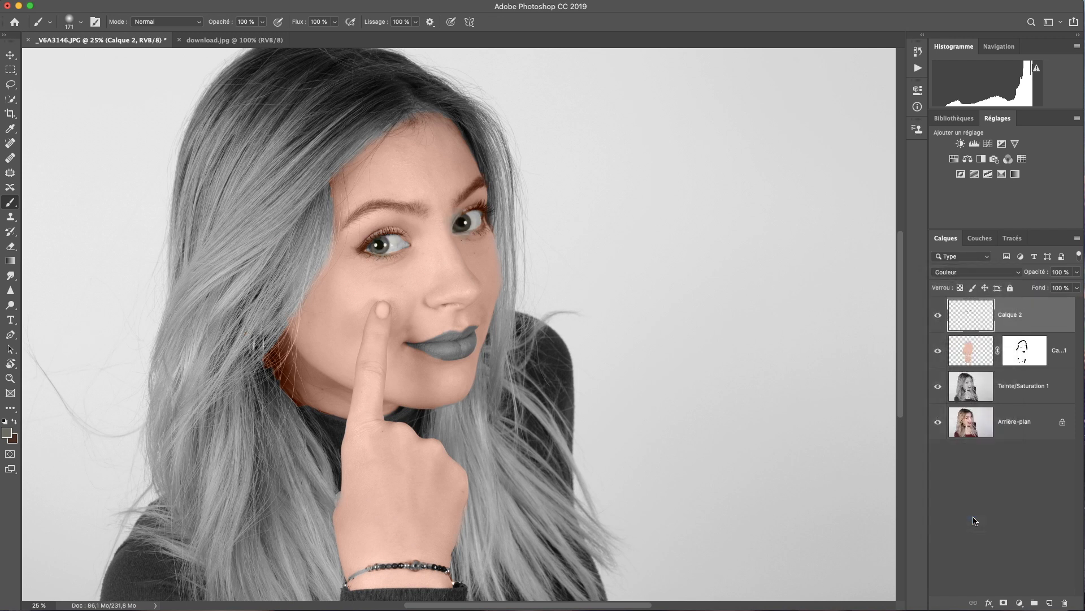
click(1004, 602)
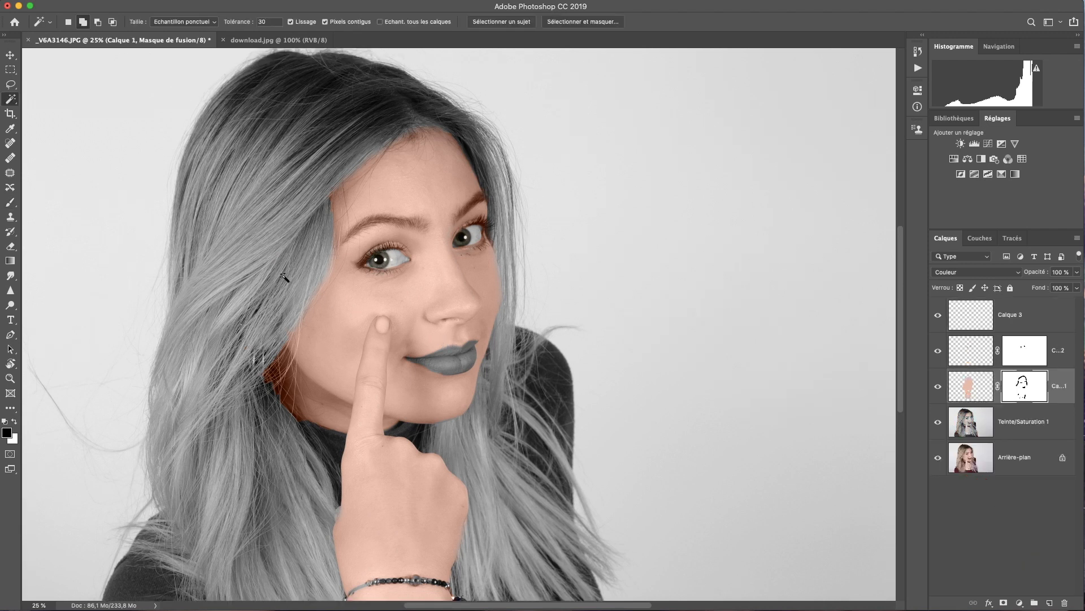
Quick-select the lips including the left corner and feather the edge by 2,8 px
right_click(10, 99)
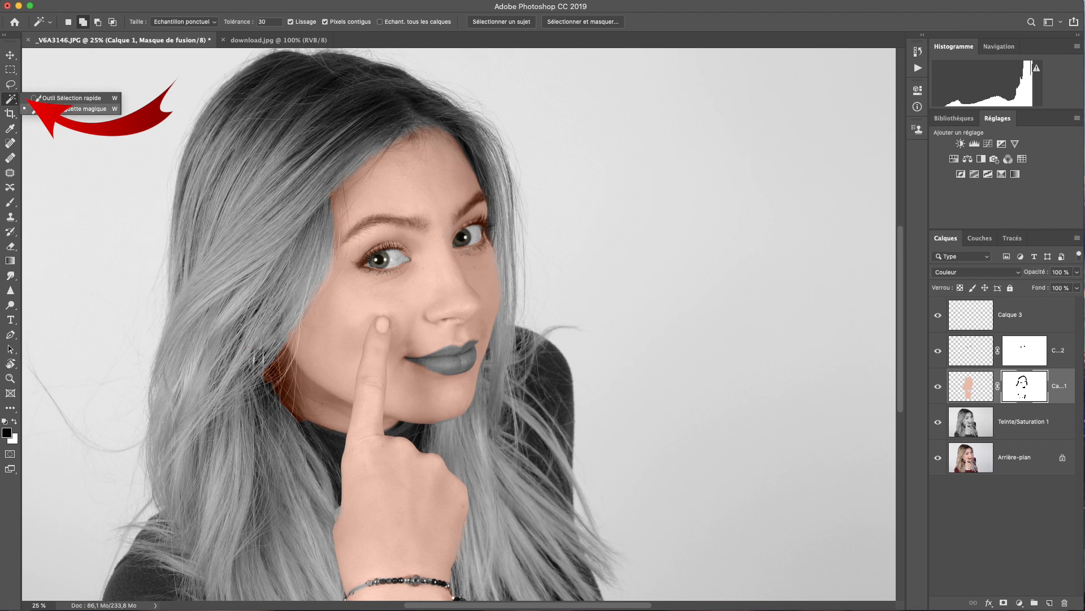
click(62, 99)
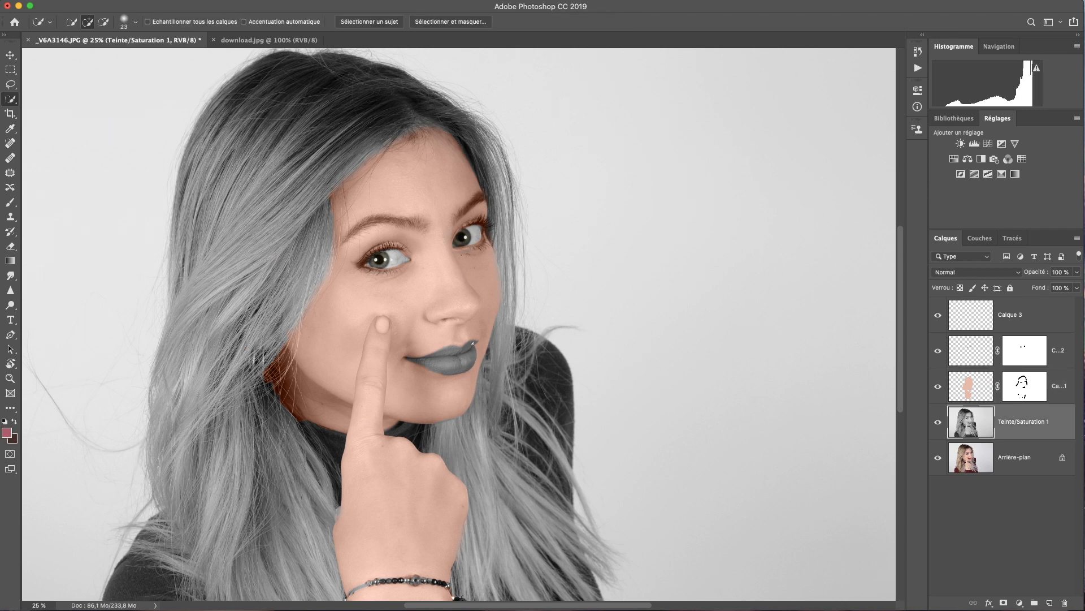
mouse_move(468, 346)
mouse_down()
mouse_move(467, 364)
mouse_move(421, 359)
mouse_move(447, 371)
mouse_move(474, 343)
mouse_up()
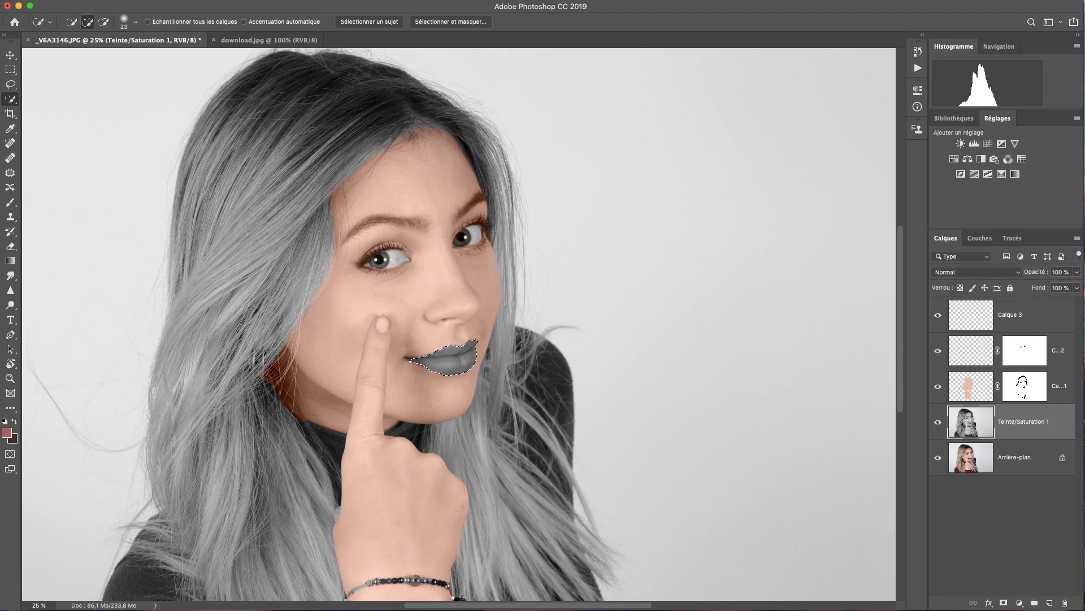
drag(408, 359, 420, 371)
click(485, 25)
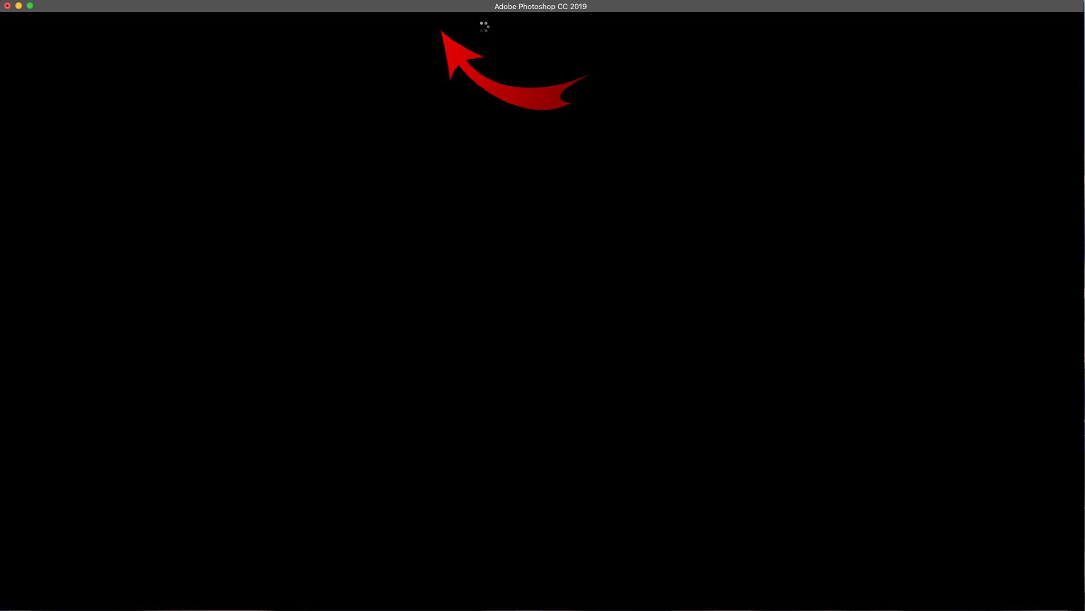
click(916, 356)
drag(922, 353, 924, 356)
click(1050, 592)
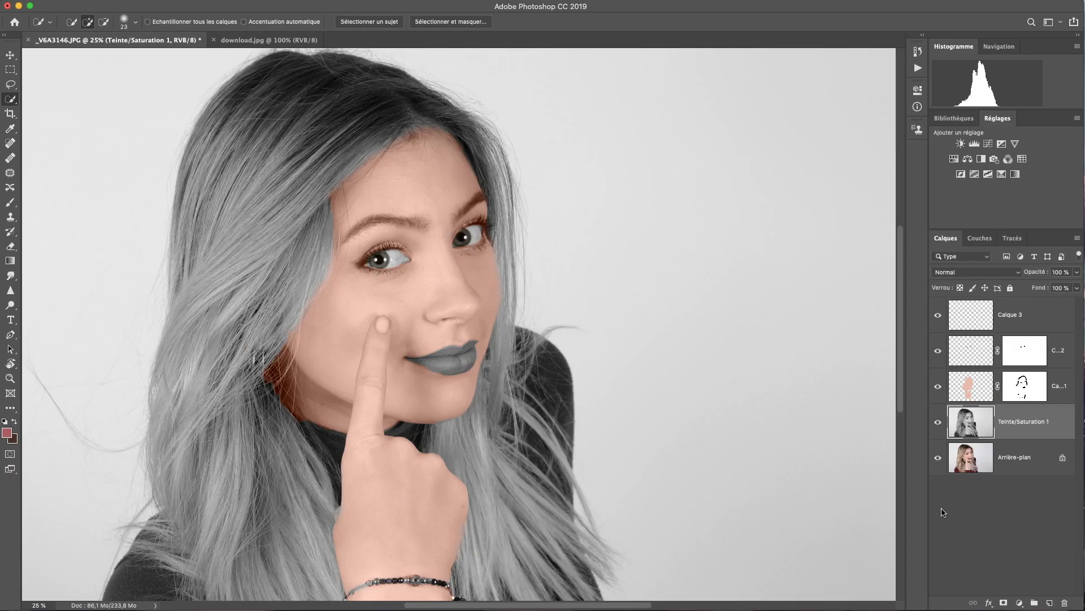
Paint the lips rose on Calque 3 in Couleur mode, then sample the blond hair colour from the original
click(972, 315)
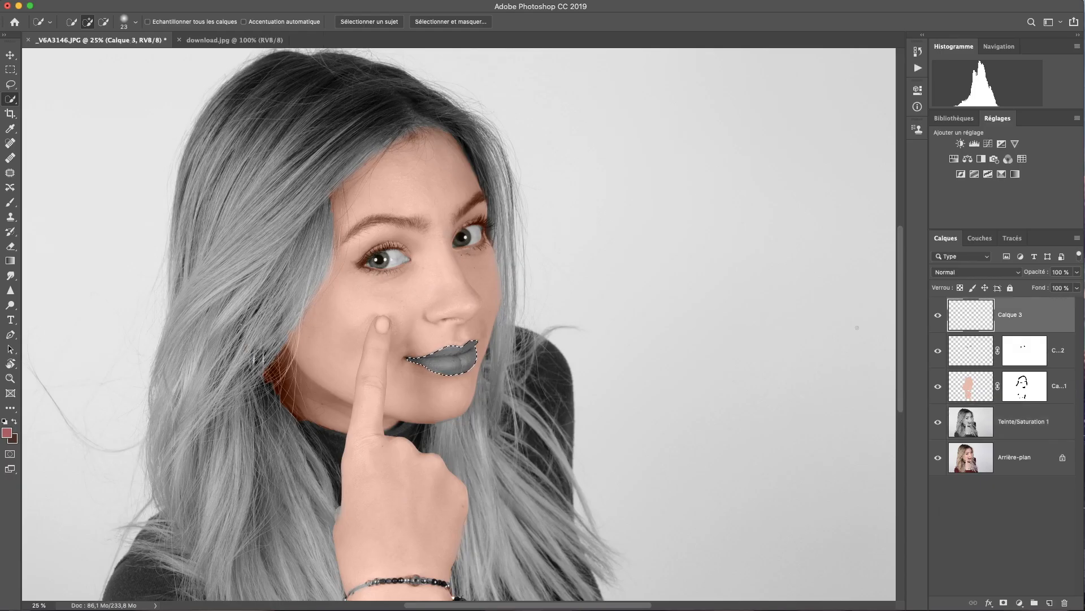
click(12, 203)
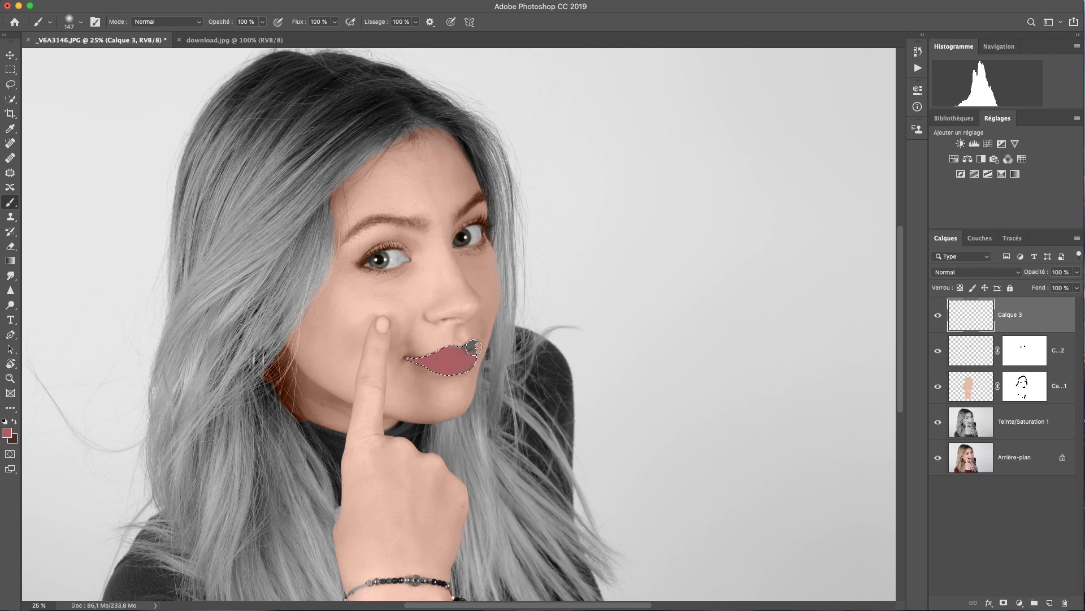
mouse_move(472, 336)
mouse_down()
mouse_move(451, 355)
mouse_move(480, 343)
mouse_move(432, 346)
mouse_move(474, 341)
mouse_up()
key(super+d)
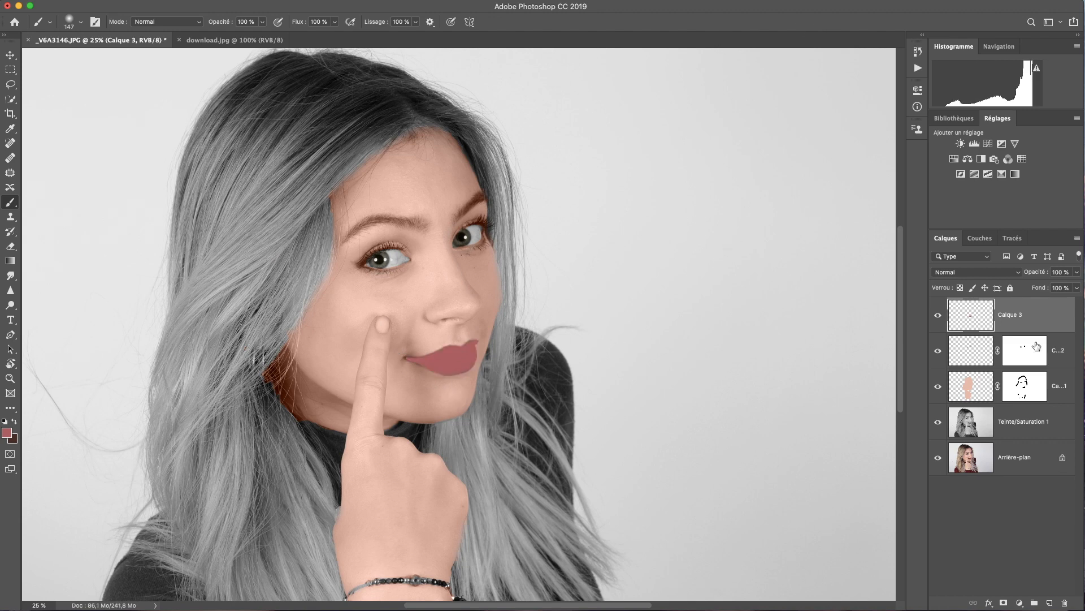
click(1017, 273)
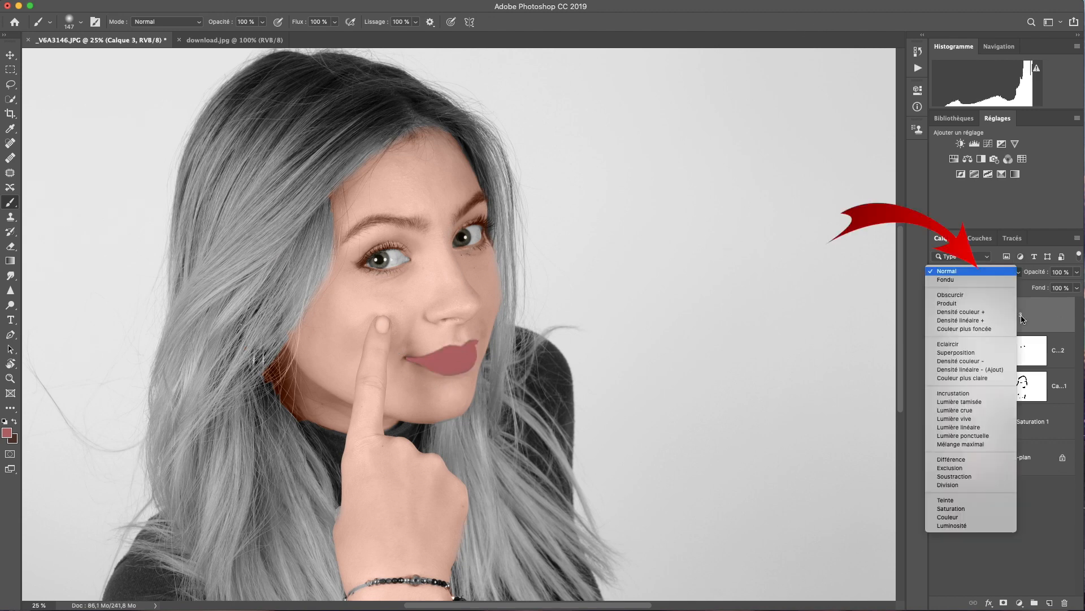
click(971, 518)
alt+click(938, 457)
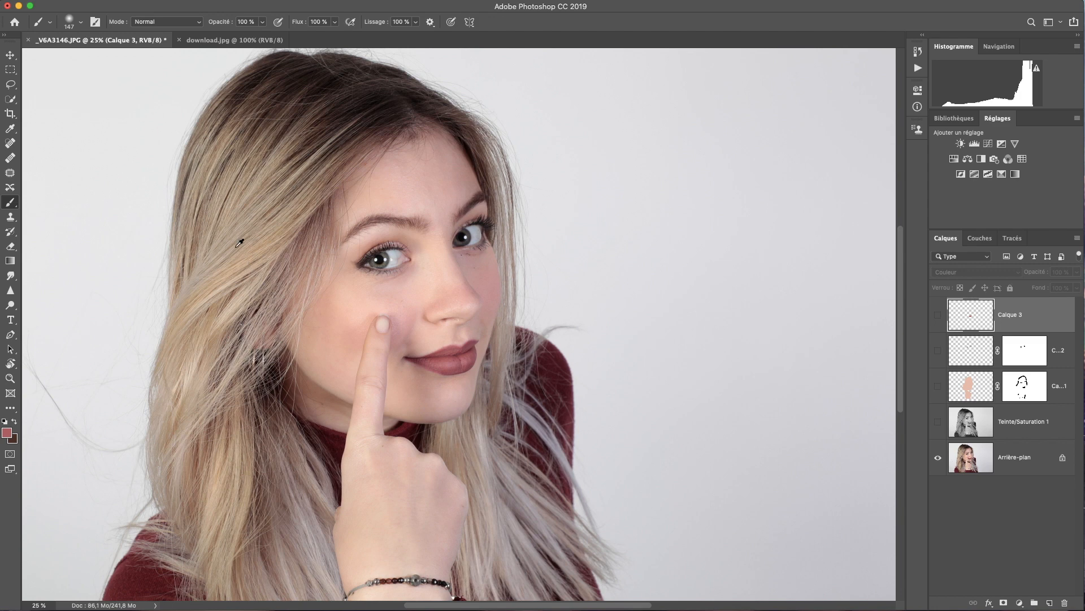
alt+click(242, 255)
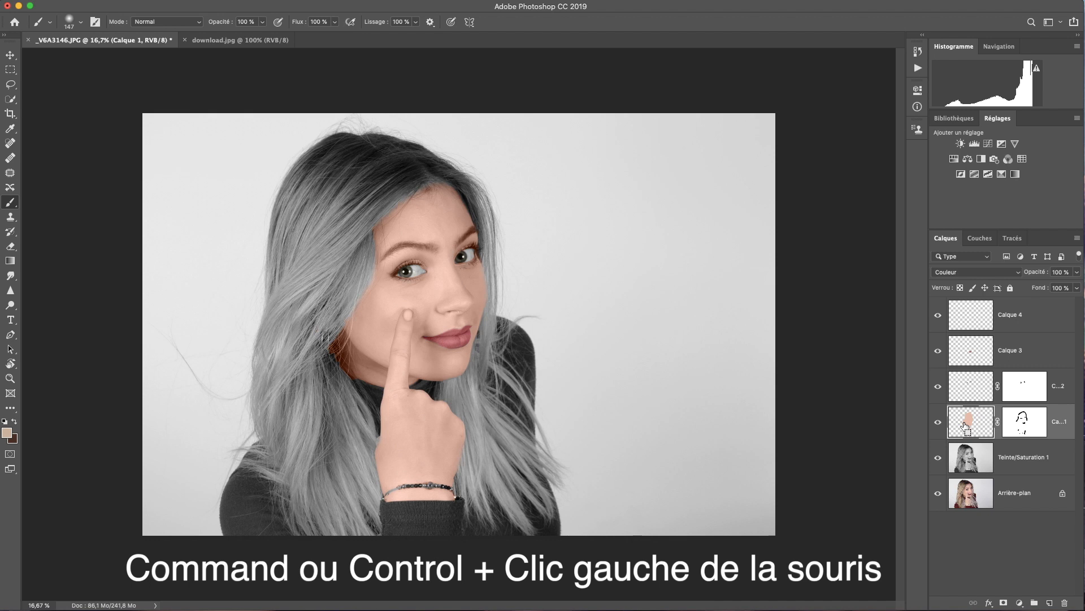
Load the face-and-hand selection from the skin mask and invert it
super+click(965, 425)
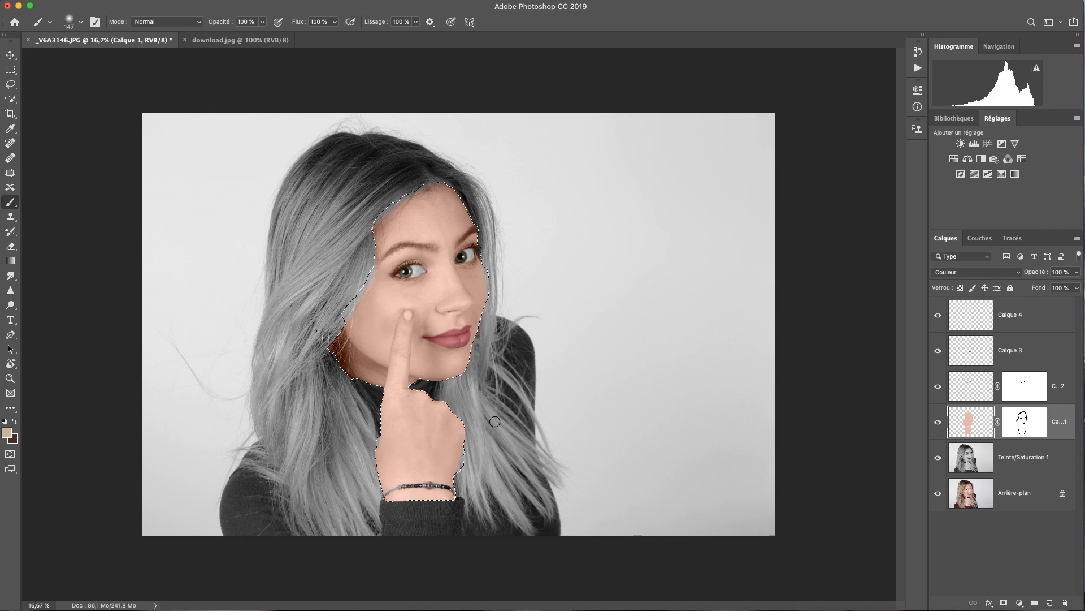
right_click(446, 384)
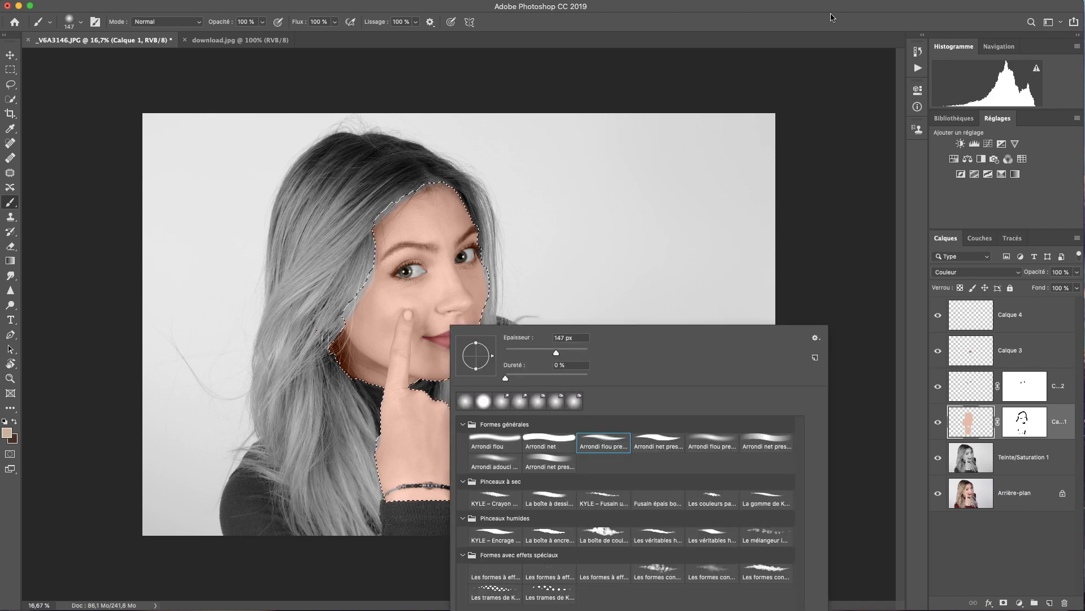
key(Escape)
key(super+shift+i)
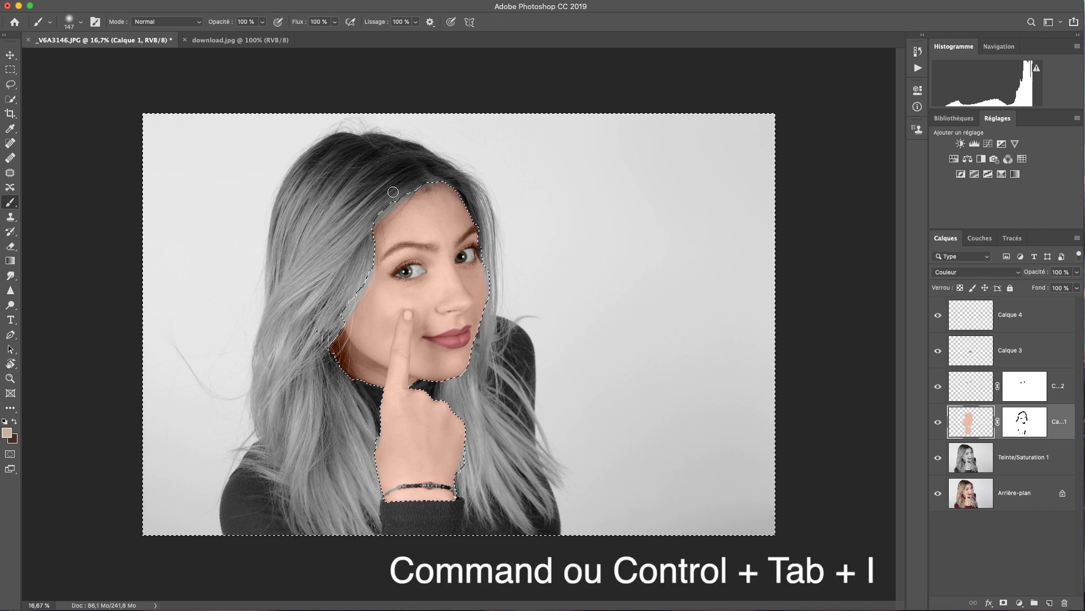
Paint beige over the hair on Calque 4 and set it to Couleur blend mode
click(1019, 328)
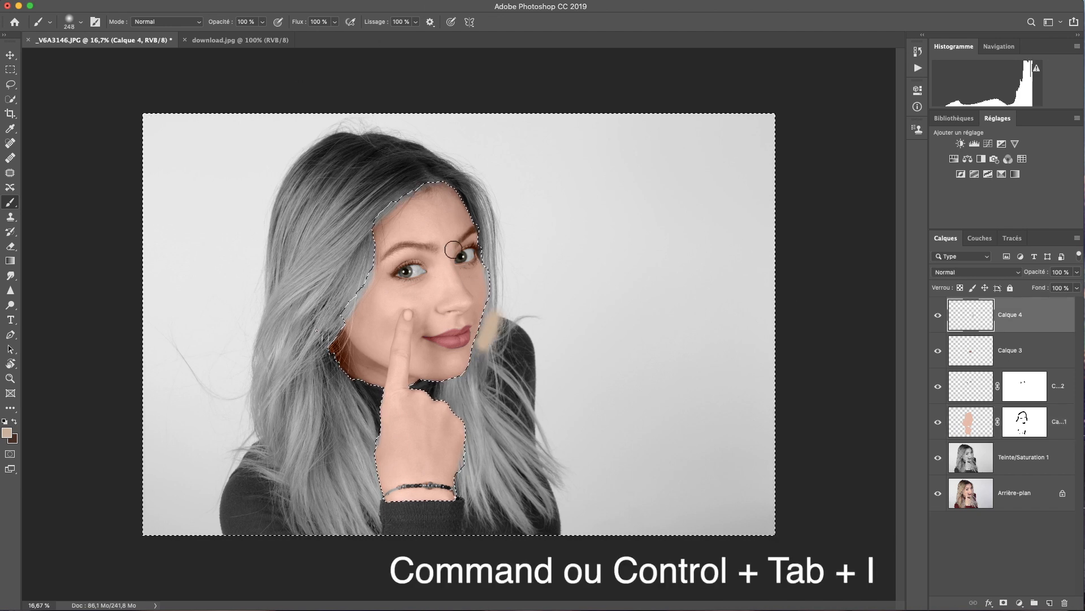
click(386, 195)
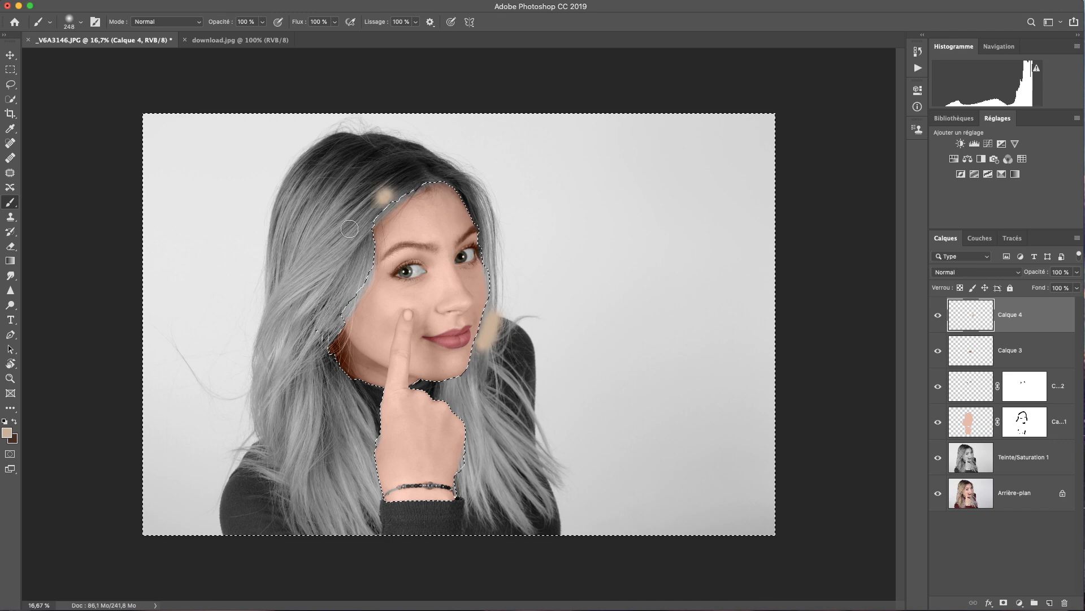
drag(360, 216, 312, 190)
right_click(356, 176)
drag(474, 204, 485, 204)
mouse_move(368, 164)
mouse_down()
mouse_move(294, 178)
mouse_move(267, 412)
mouse_move(305, 498)
mouse_move(316, 475)
mouse_move(317, 497)
mouse_move(308, 322)
mouse_move(292, 362)
mouse_move(316, 238)
mouse_move(498, 153)
mouse_move(330, 161)
mouse_move(321, 220)
mouse_up()
mouse_move(487, 345)
mouse_down()
mouse_move(481, 469)
mouse_move(516, 497)
mouse_move(477, 354)
mouse_move(480, 407)
mouse_up()
click(977, 271)
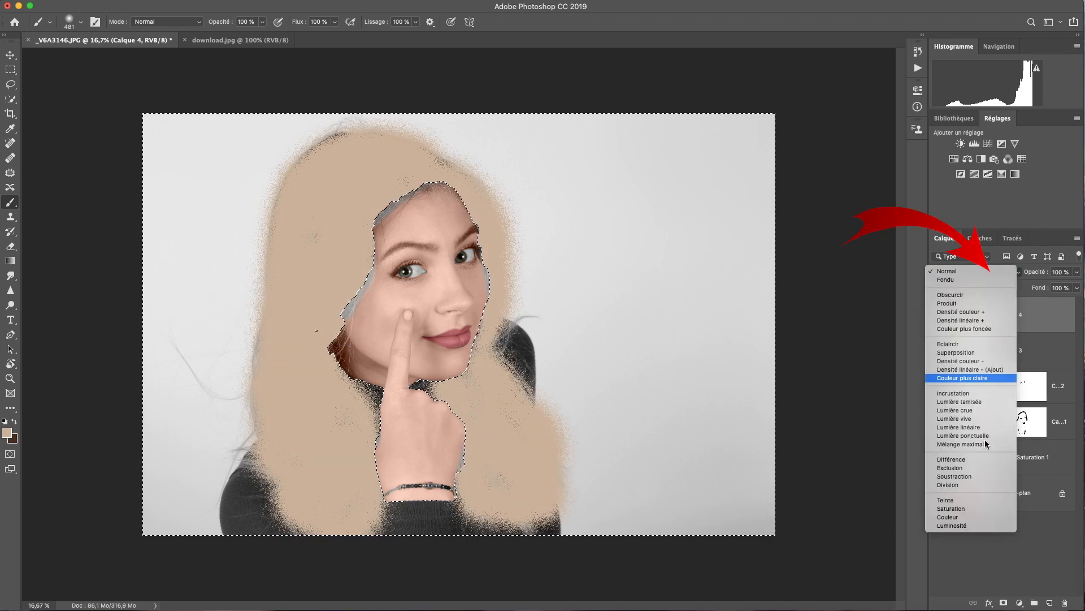
click(978, 518)
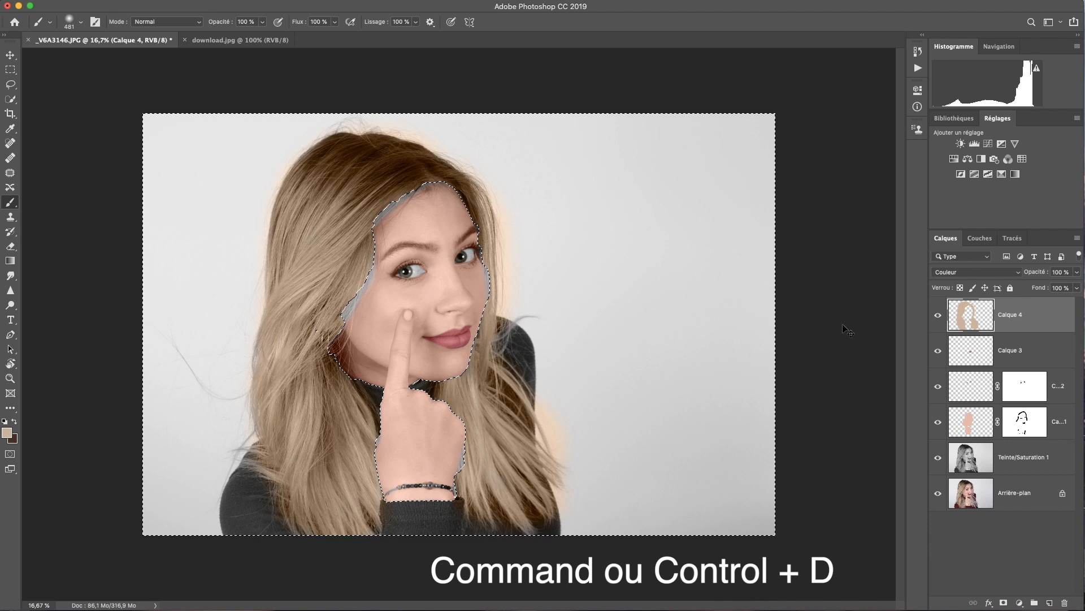
Deselect and, with a 185 px brush, colour the remaining grey hair strips by face, wrist and shoulder
key(super+d)
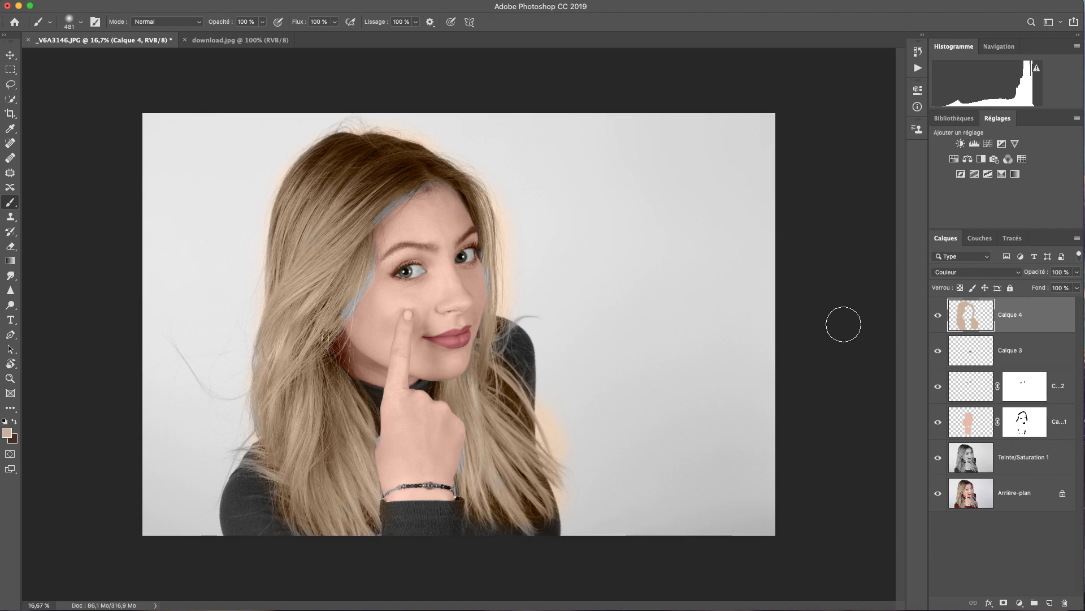
right_click(370, 238)
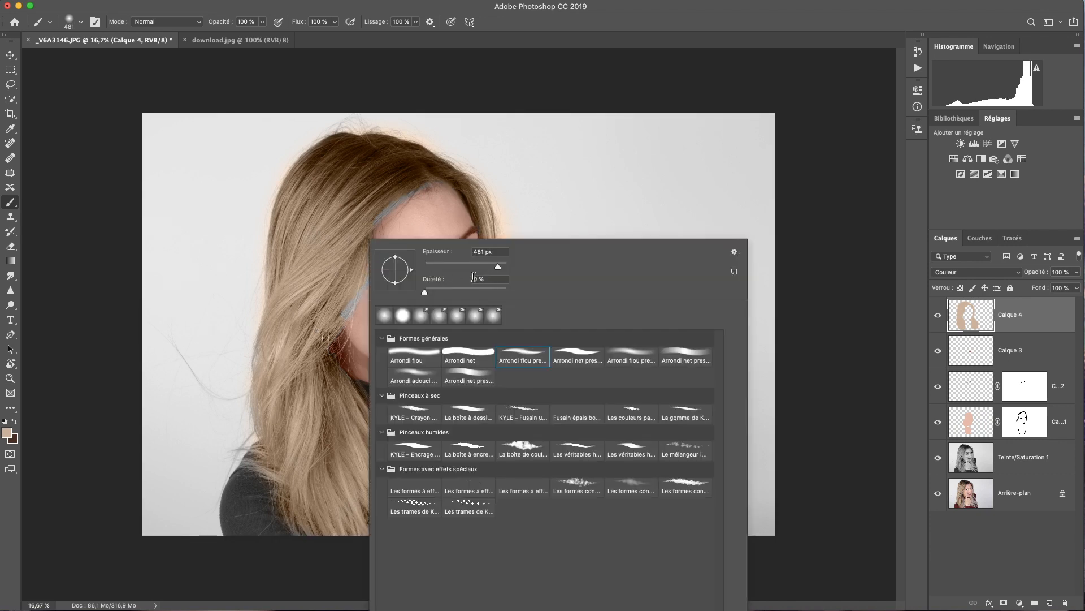
click(484, 266)
click(326, 302)
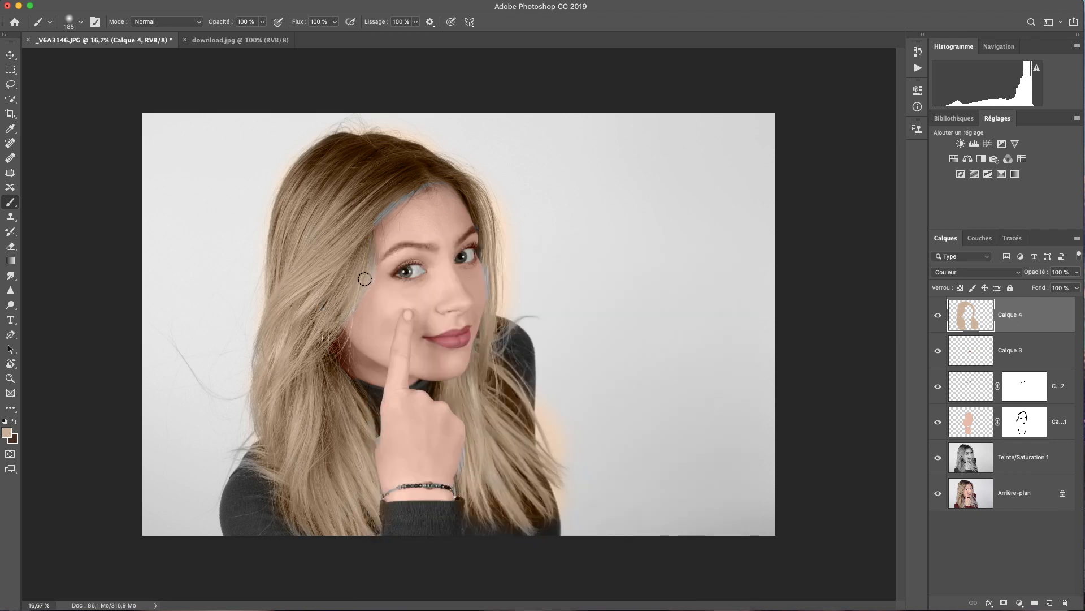
drag(381, 209, 435, 182)
drag(489, 268, 497, 291)
drag(467, 454, 457, 488)
drag(374, 443, 368, 523)
drag(497, 338, 515, 329)
Erase the tan halo around the right side and top of the hair with a 182 px eraser
click(11, 246)
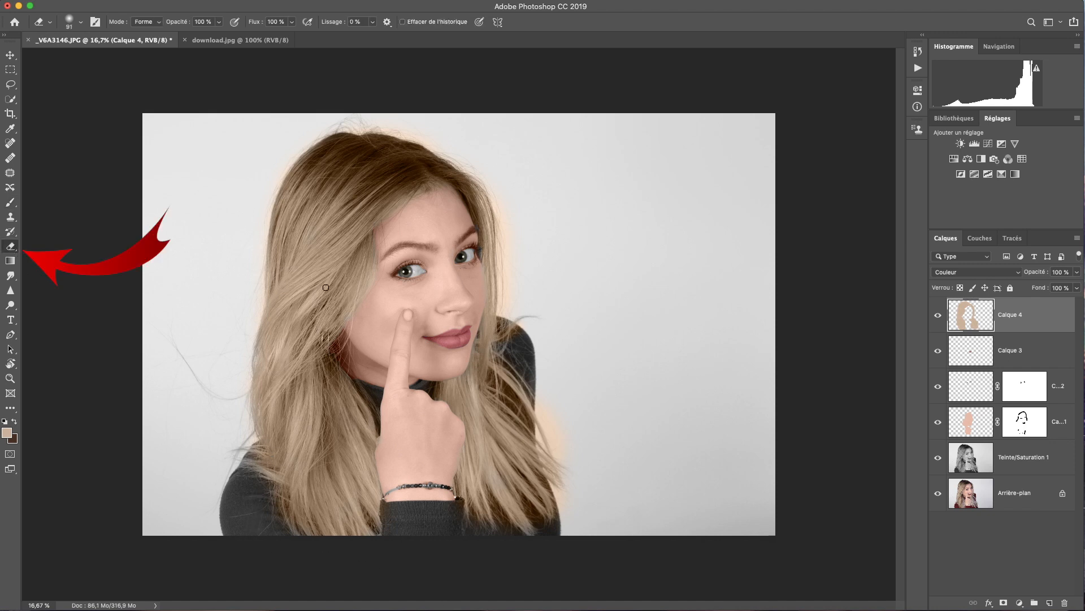
right_click(552, 288)
click(673, 315)
mouse_move(506, 300)
mouse_down()
mouse_move(510, 232)
mouse_move(511, 300)
mouse_up()
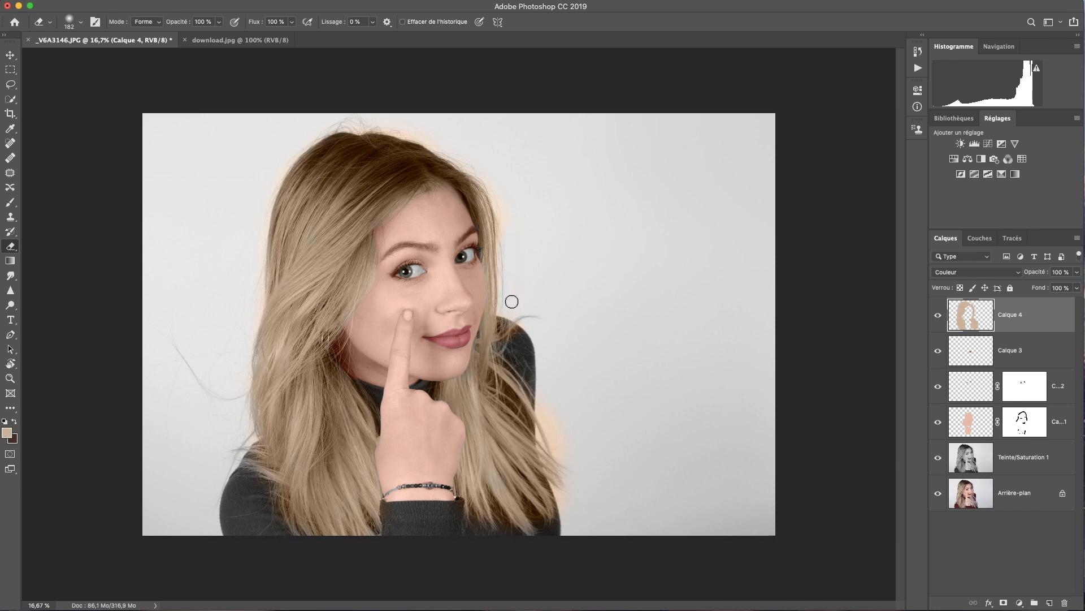
mouse_move(519, 337)
mouse_down()
mouse_move(581, 523)
mouse_move(531, 518)
mouse_move(505, 383)
mouse_up()
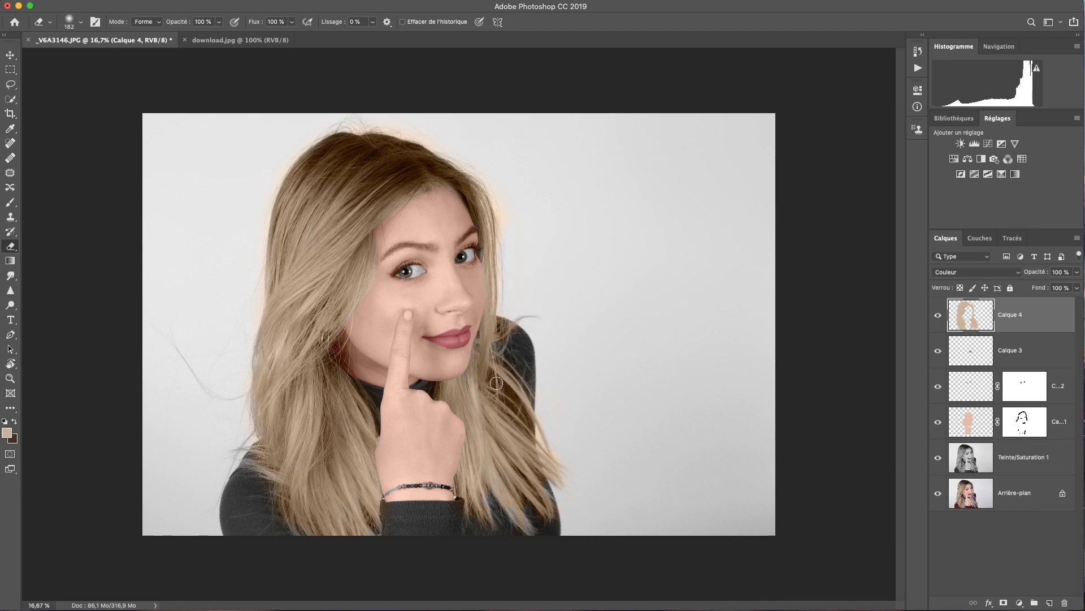
mouse_move(489, 154)
mouse_down()
mouse_move(430, 139)
mouse_move(508, 280)
mouse_move(500, 201)
mouse_up()
right_click(518, 408)
drag(600, 343, 582, 343)
key(Return)
Target Calque 1's mask with the brush and default black and white colours
click(970, 422)
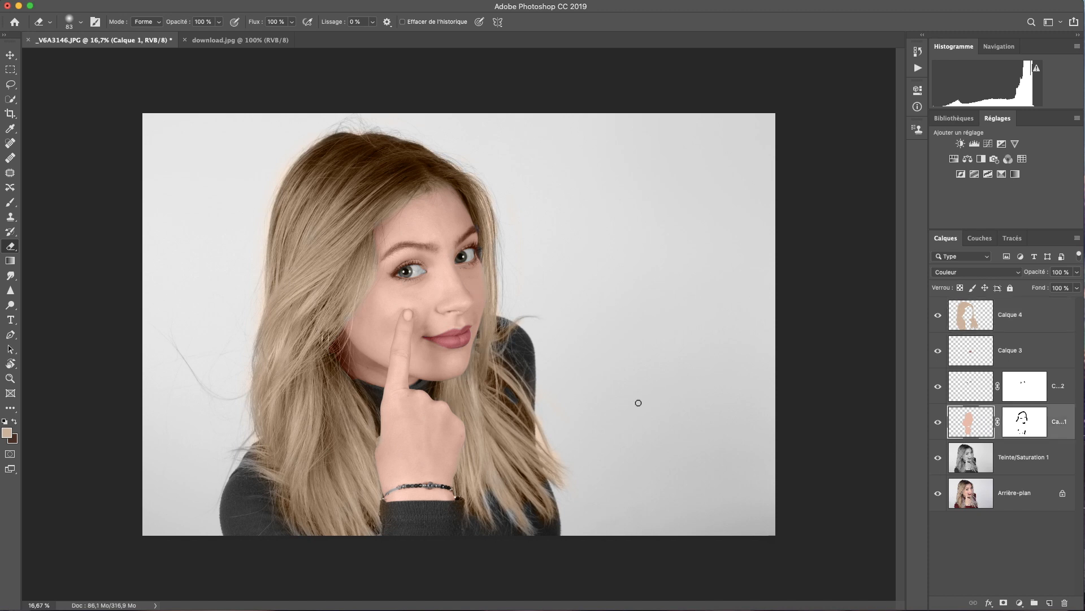
key(b)
click(5, 422)
click(1025, 423)
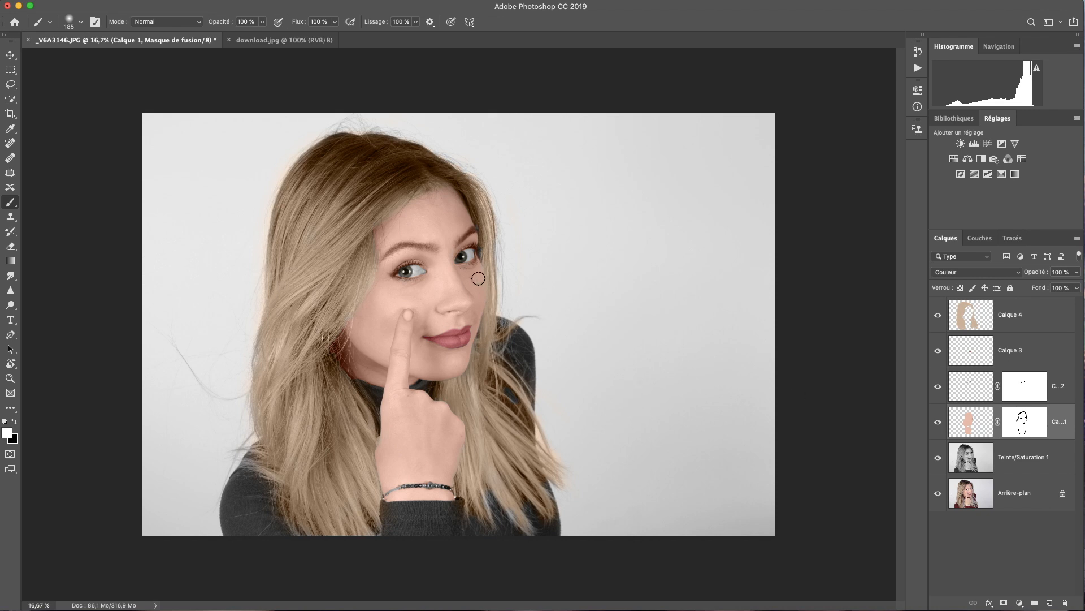
View the original photo's colours alone, then restore the layers and add Calque 5 for the sweater
key(super+minus)
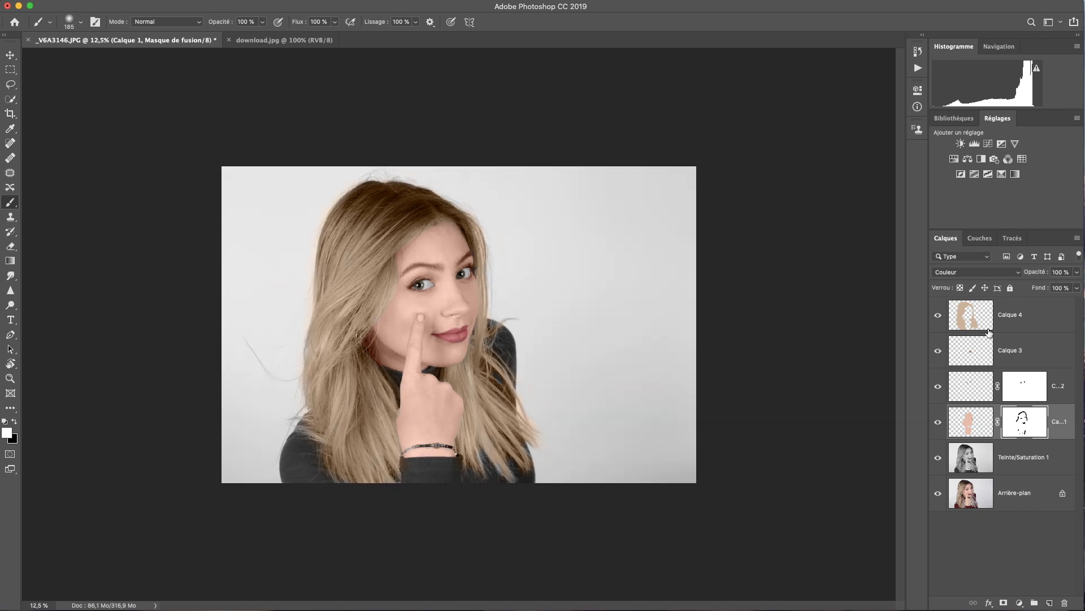
click(971, 320)
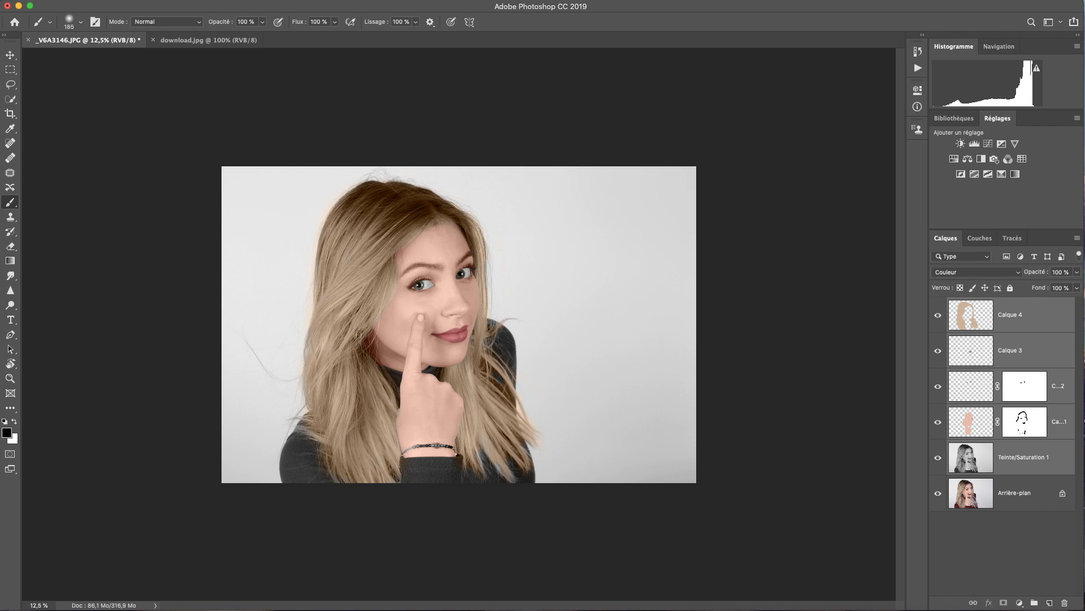
click(959, 492)
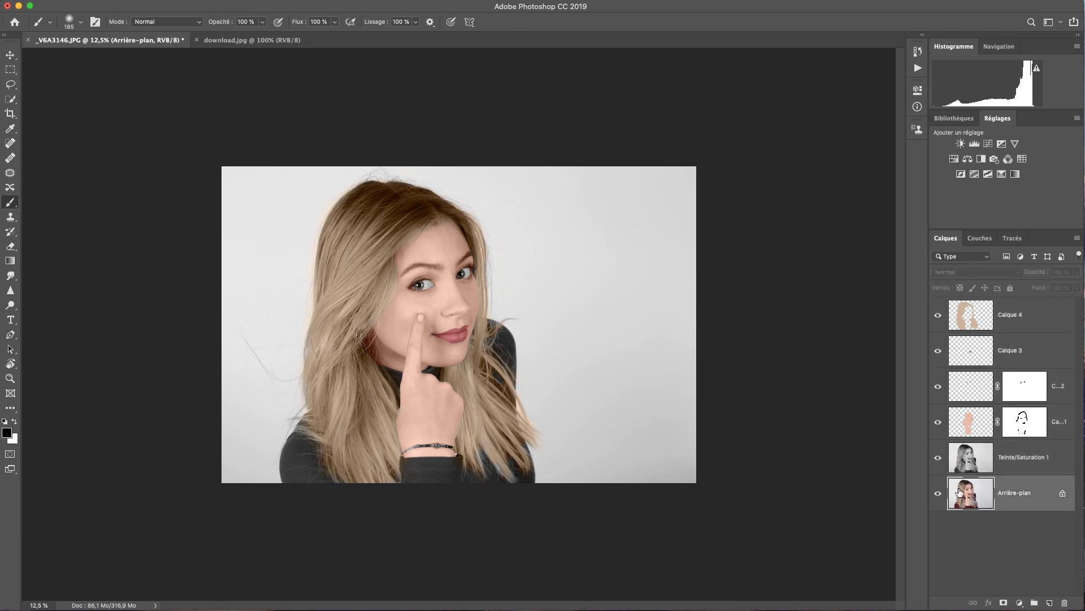
alt+click(937, 492)
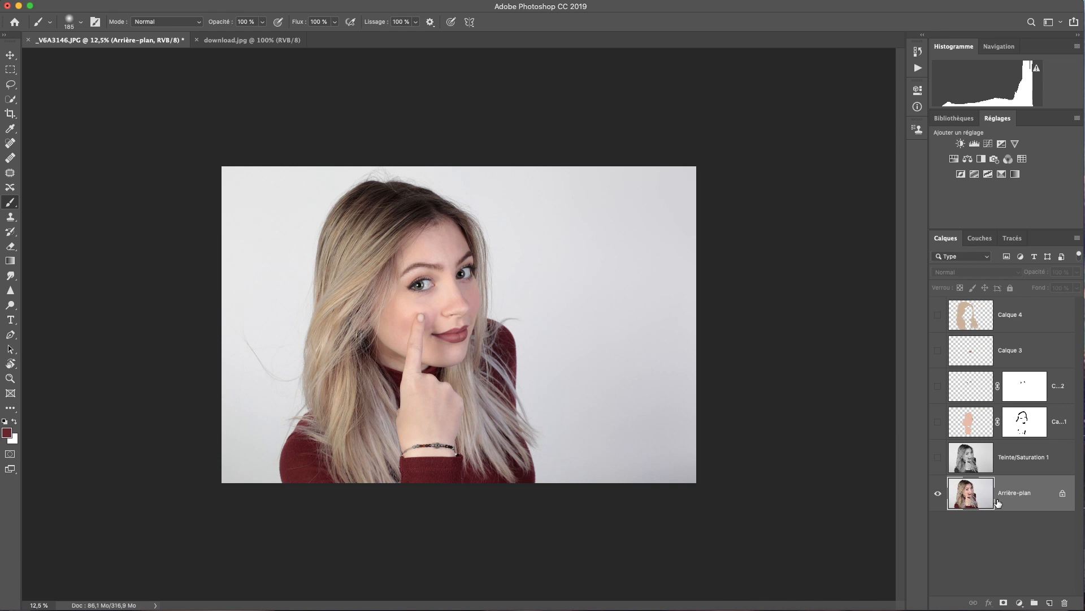
click(1012, 315)
click(1050, 603)
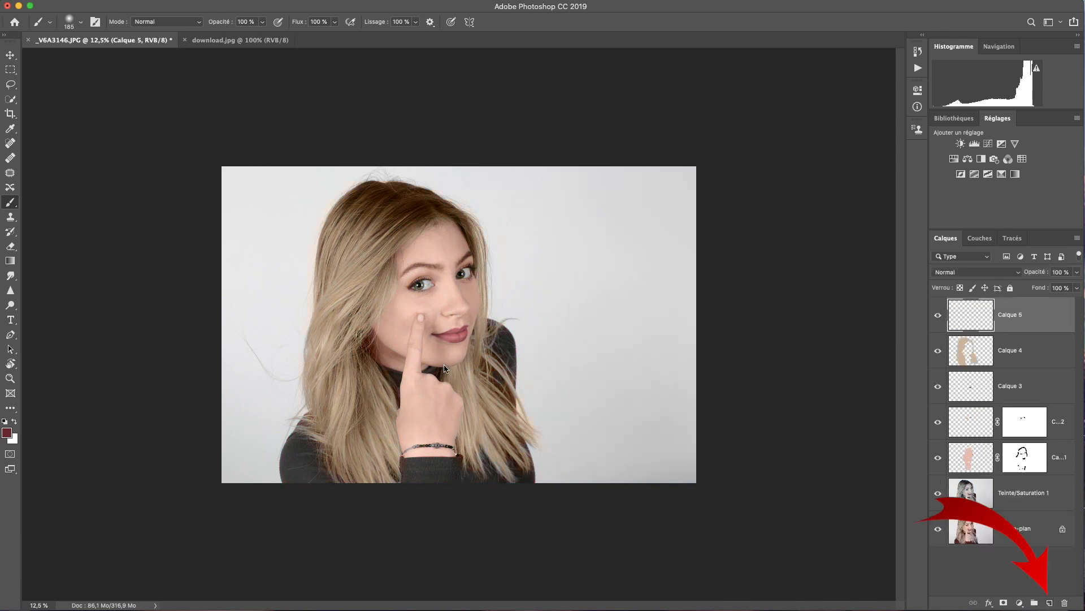
right_click(451, 325)
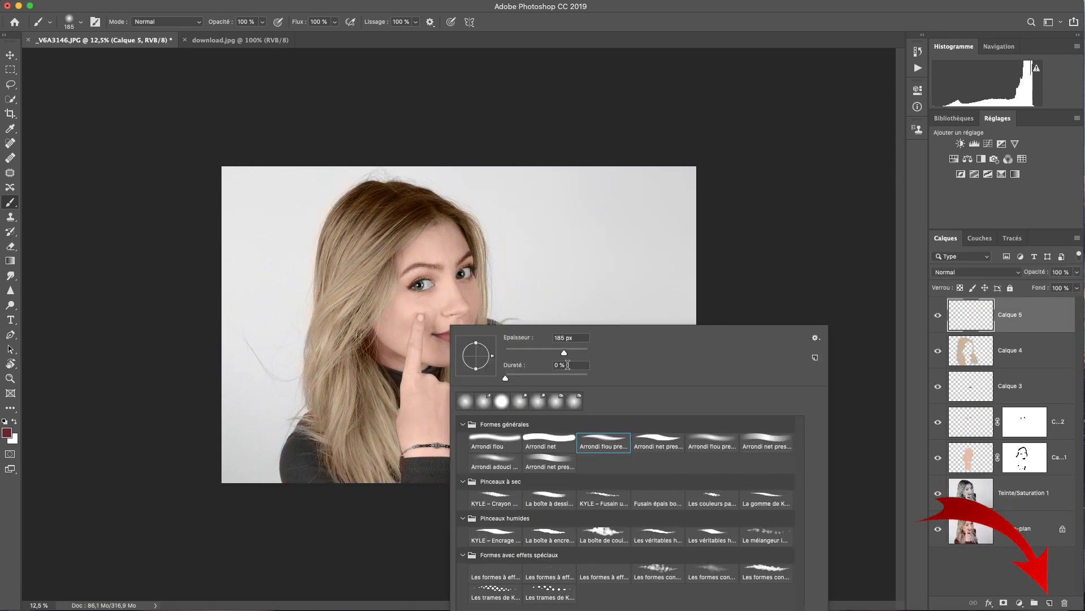
Paint dark red over the sleeves, shoulders and turtleneck with a large brush on Calque 5, then blend it in Couleur mode
click(580, 352)
mouse_move(302, 457)
mouse_down()
mouse_move(290, 488)
mouse_move(292, 444)
mouse_move(323, 490)
mouse_move(296, 427)
mouse_up()
mouse_move(416, 476)
mouse_down()
mouse_move(519, 484)
mouse_move(530, 465)
mouse_move(497, 322)
mouse_move(521, 378)
mouse_up()
drag(390, 373, 397, 410)
drag(427, 368, 443, 380)
click(397, 373)
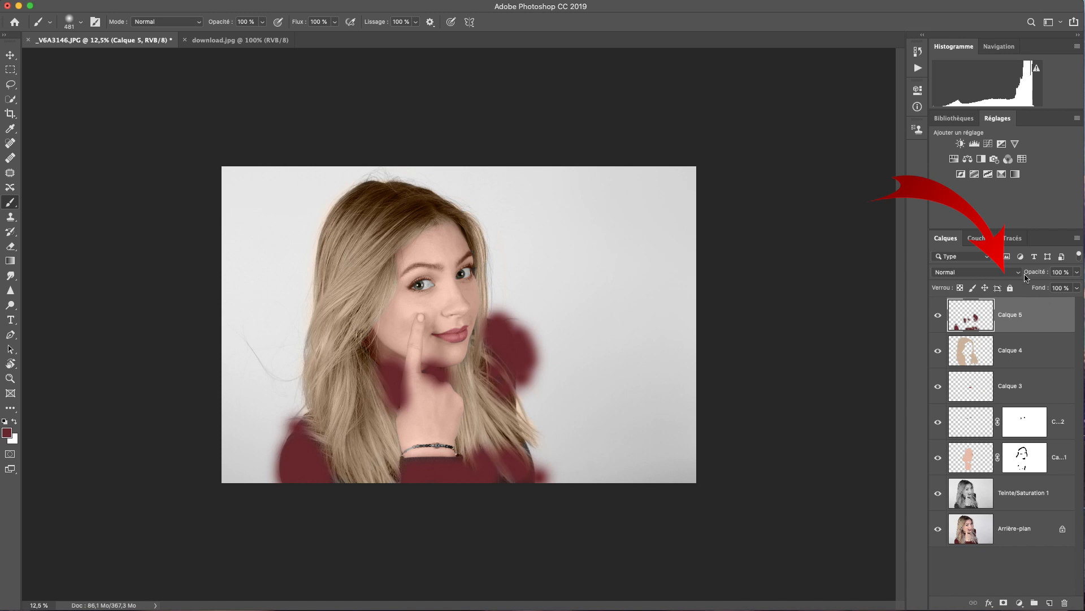
click(1014, 272)
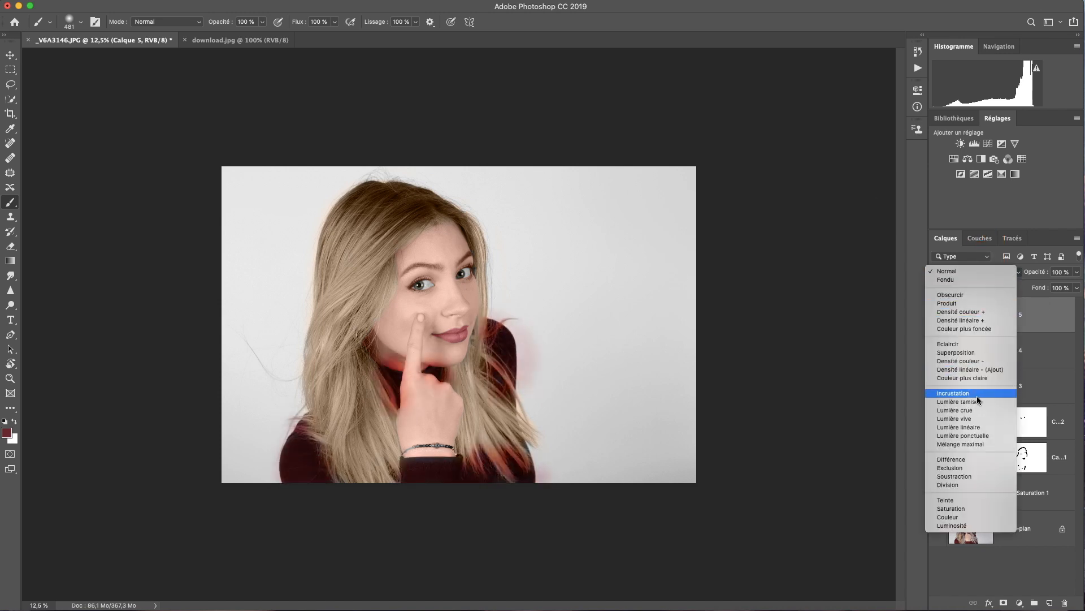
click(972, 519)
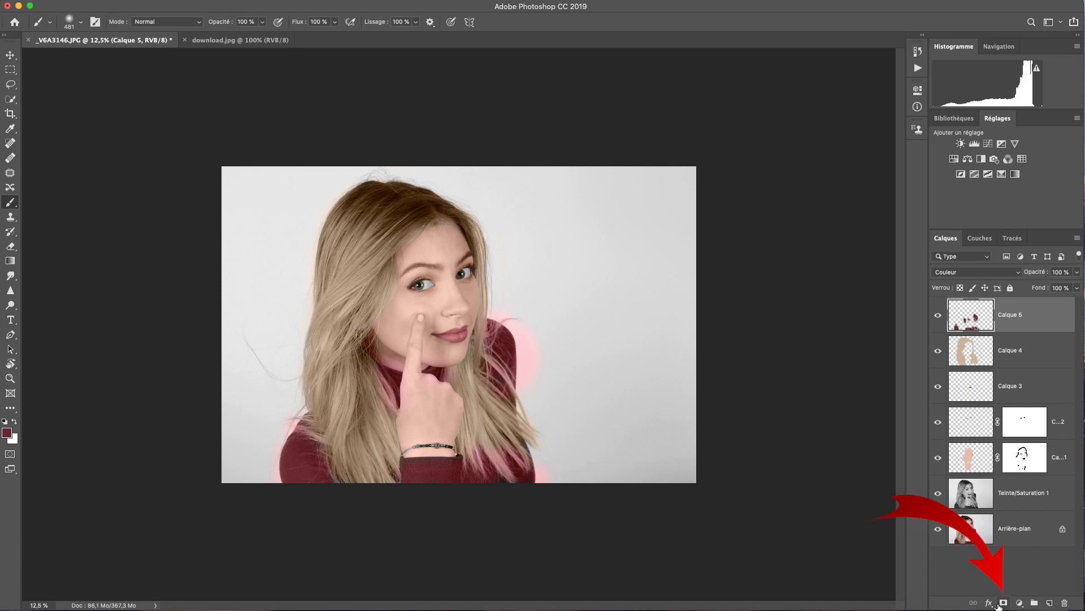
Add a layer mask to Calque 5 and set up a large black brush for masking
click(1003, 603)
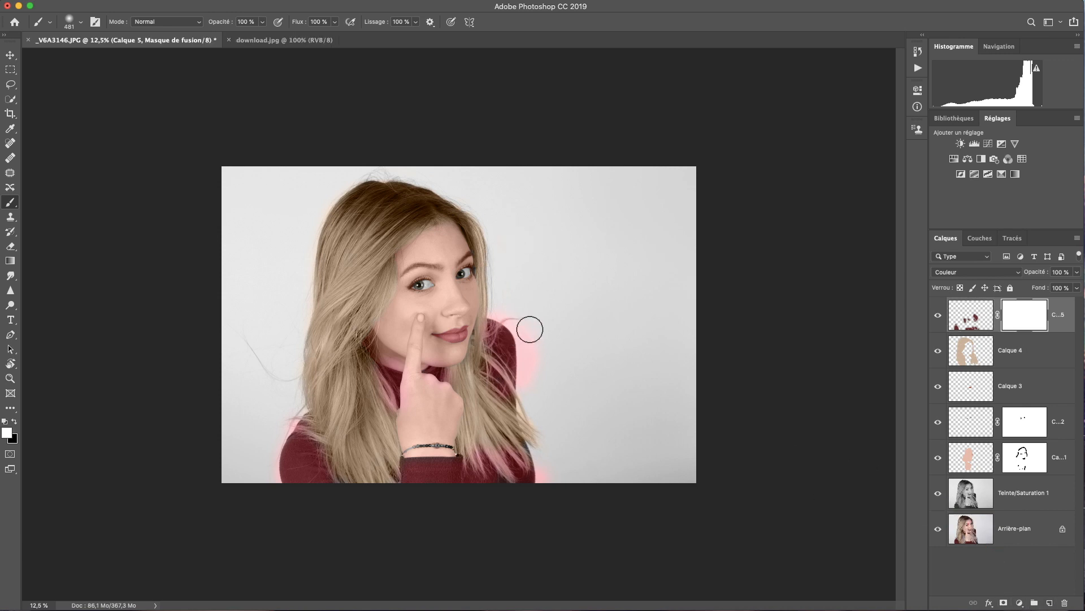
click(17, 422)
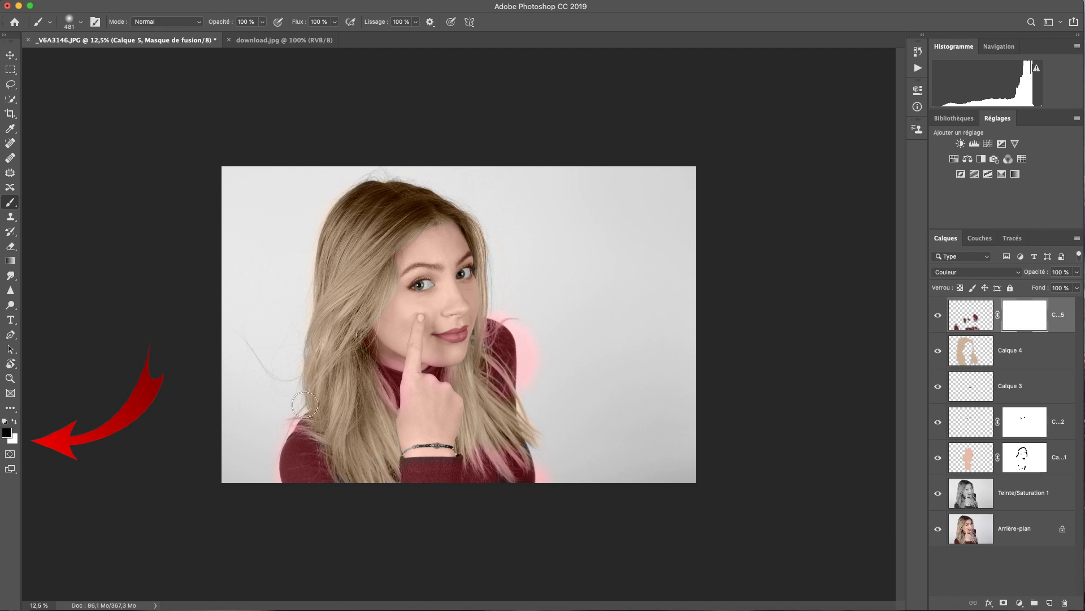
right_click(583, 306)
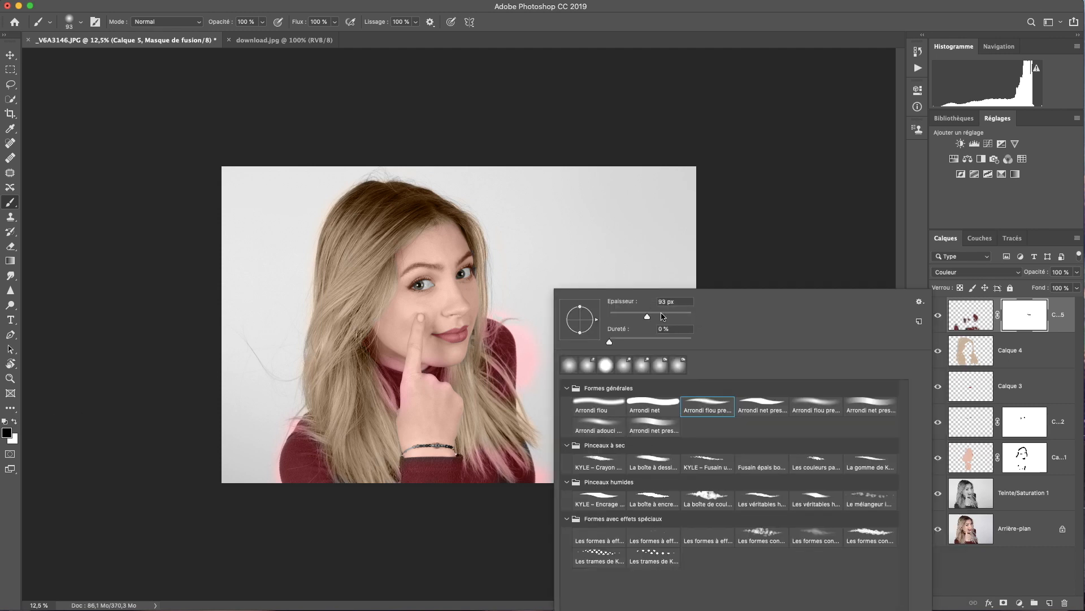
drag(663, 316, 682, 316)
click(507, 306)
right_click(560, 310)
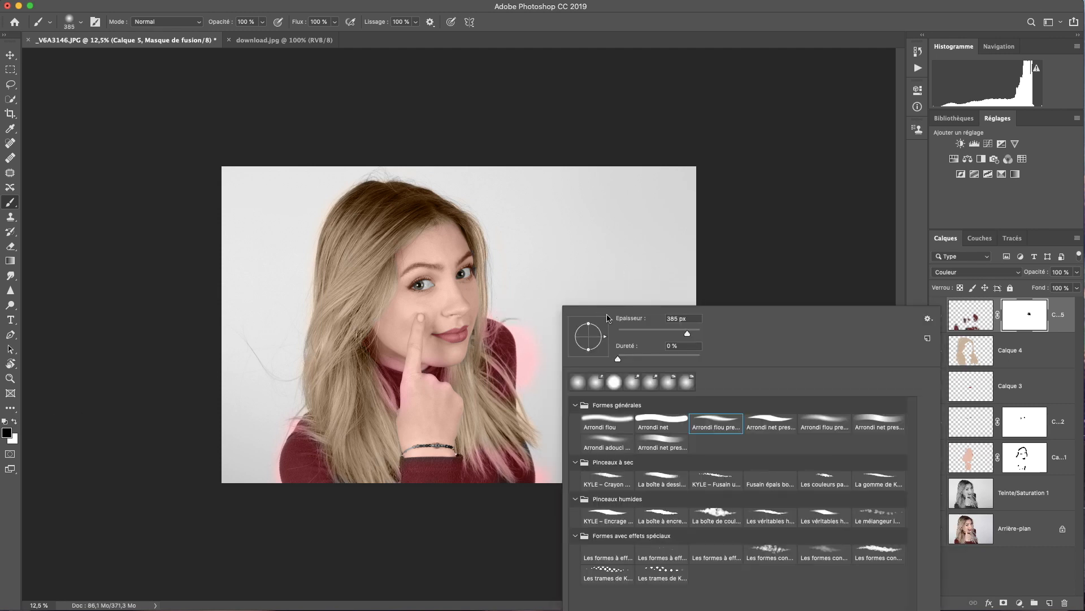
click(679, 330)
Mask the red spill off the shoulder fringe, neck, left shoulder and lower hair
mouse_move(507, 314)
mouse_down()
mouse_move(542, 372)
mouse_move(523, 386)
mouse_move(519, 339)
mouse_move(520, 390)
mouse_move(548, 476)
mouse_up()
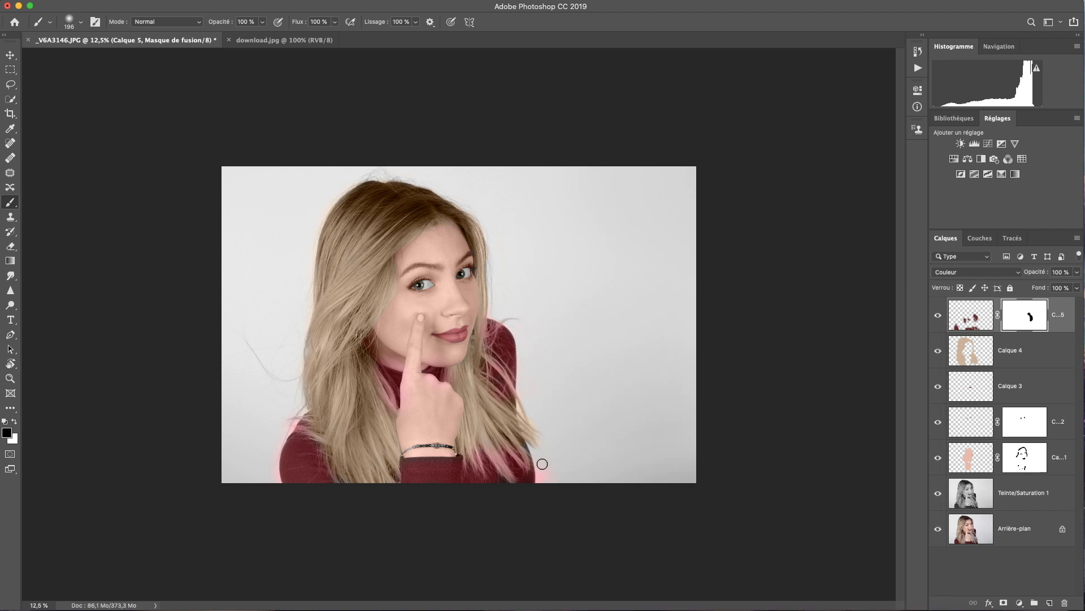
drag(415, 362, 401, 366)
drag(383, 419, 402, 404)
drag(317, 417, 294, 419)
mouse_move(486, 447)
mouse_down()
mouse_move(484, 411)
mouse_move(525, 429)
mouse_up()
Shrink the black brush to 59 px, check the whole photo, and select Calque 5 through Teinte/Saturation 1
click(14, 421)
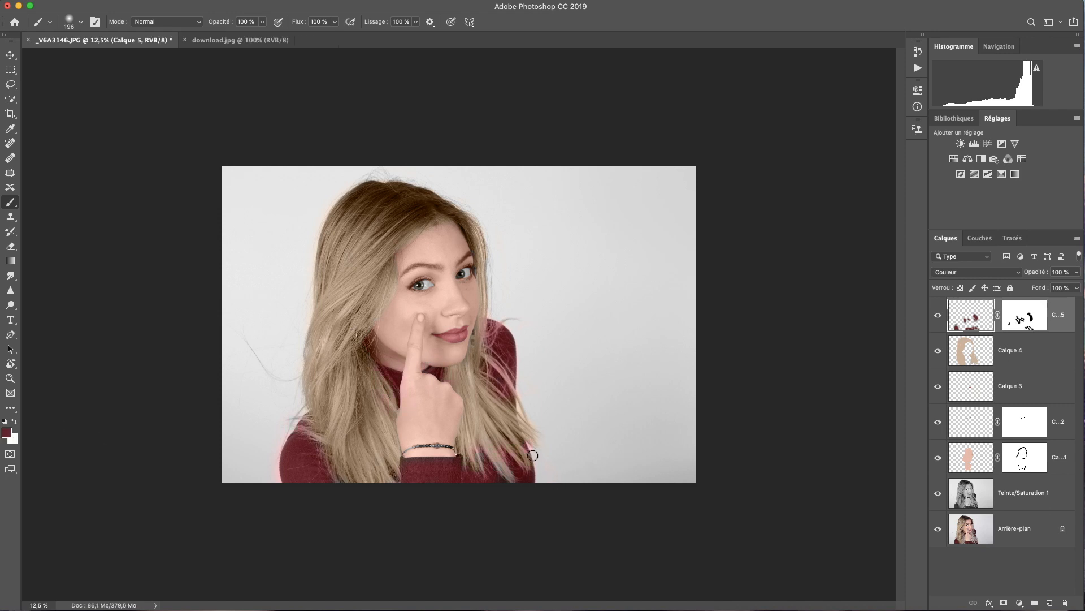
key(x)
right_click(531, 370)
drag(620, 355, 609, 354)
click(500, 367)
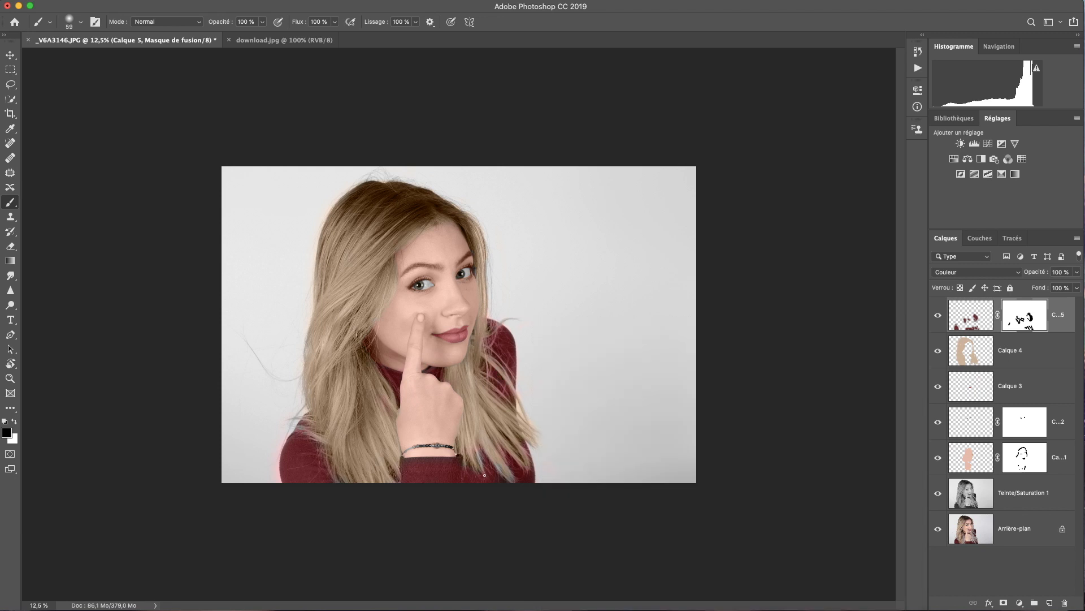
key(super+minus)
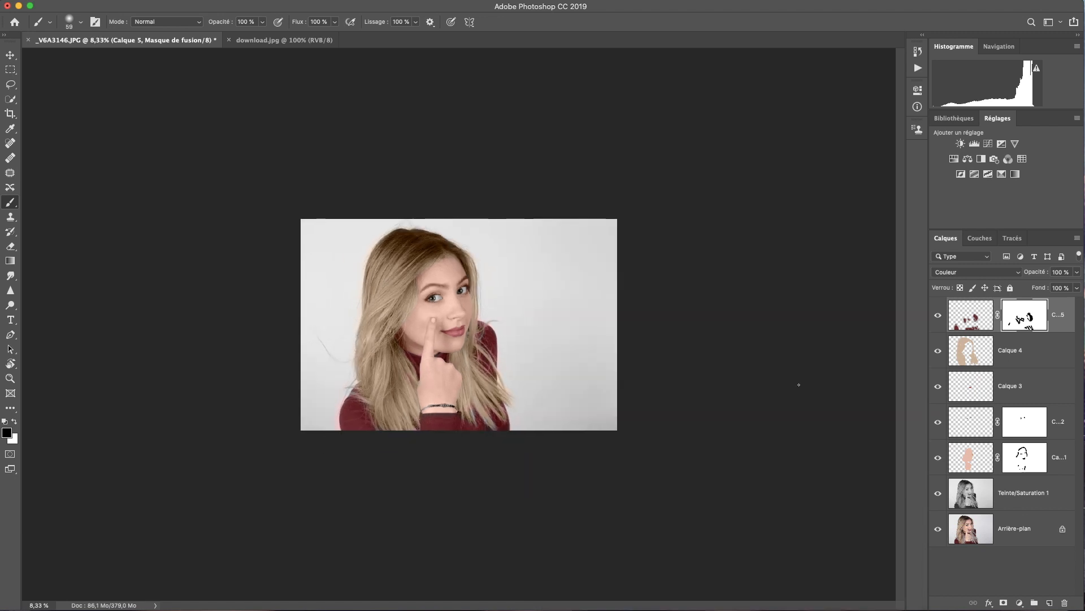
key(super+plus)
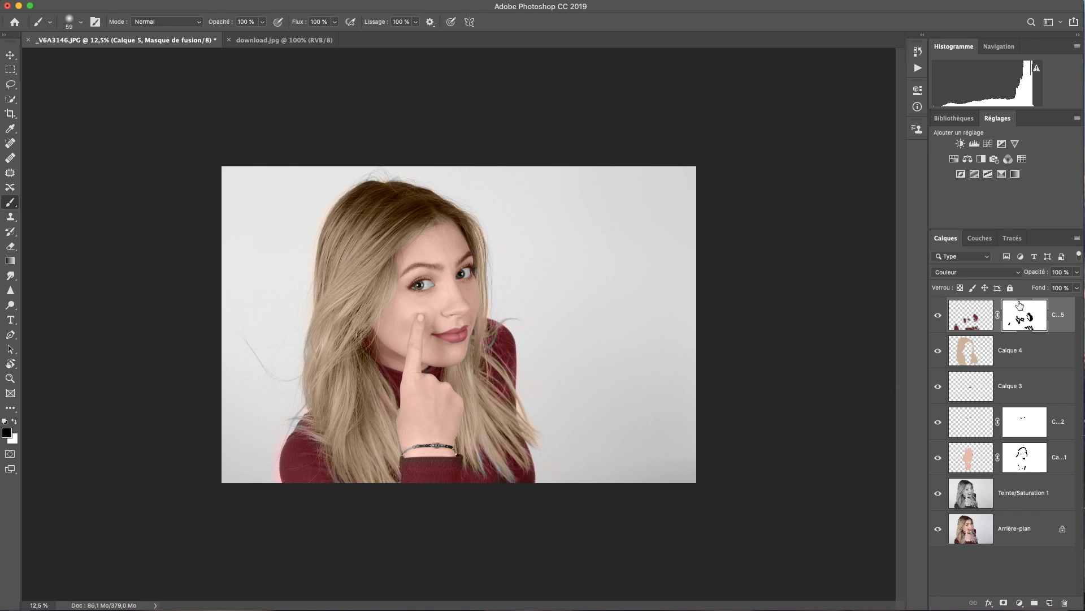
shift+click(983, 501)
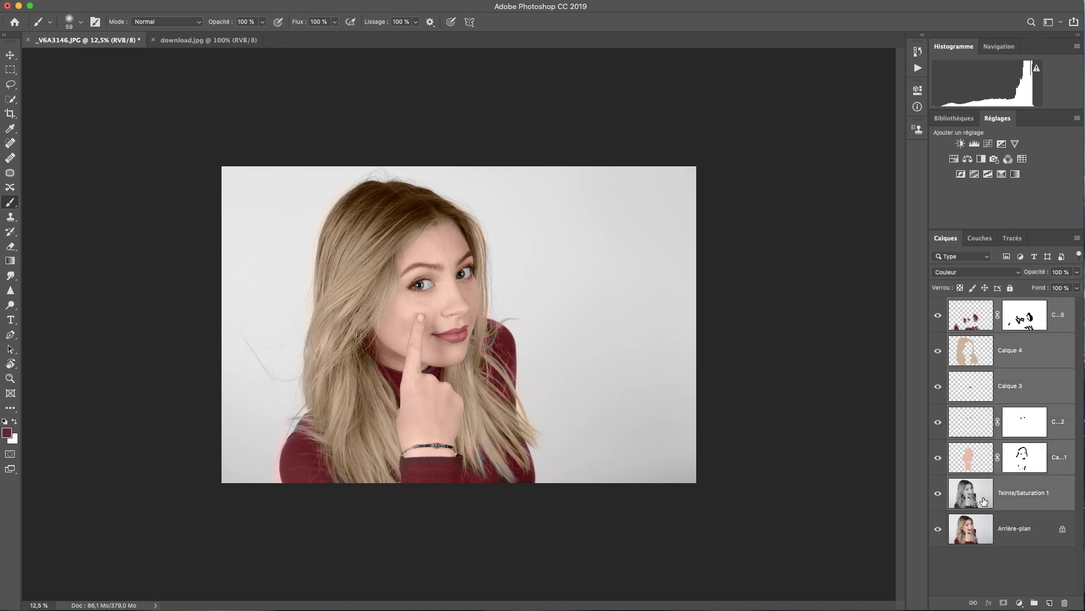
Merge the selected colouring layers into a single Calque 5 with Cmd+E
right_click(989, 475)
click(957, 416)
key(super+e)
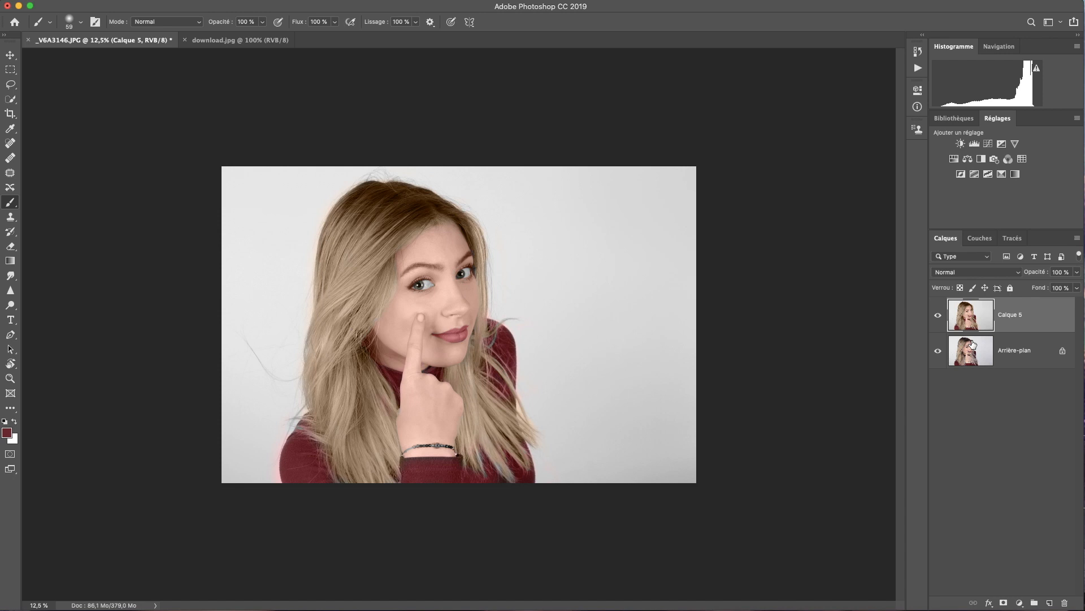
Toggle Calque 5's visibility repeatedly to compare the colourised portrait with the original
click(939, 315)
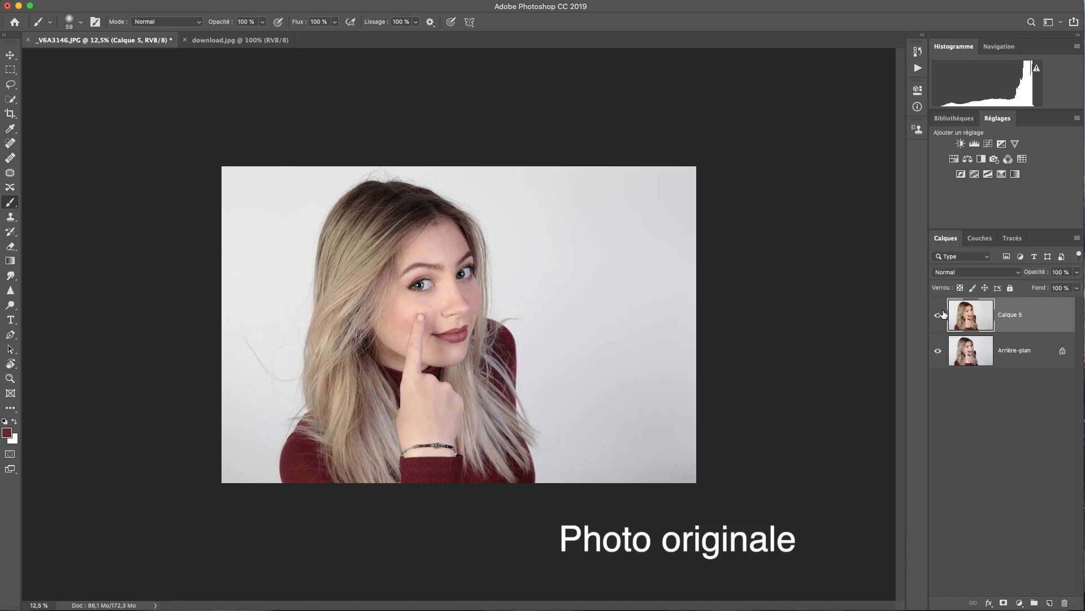
click(942, 315)
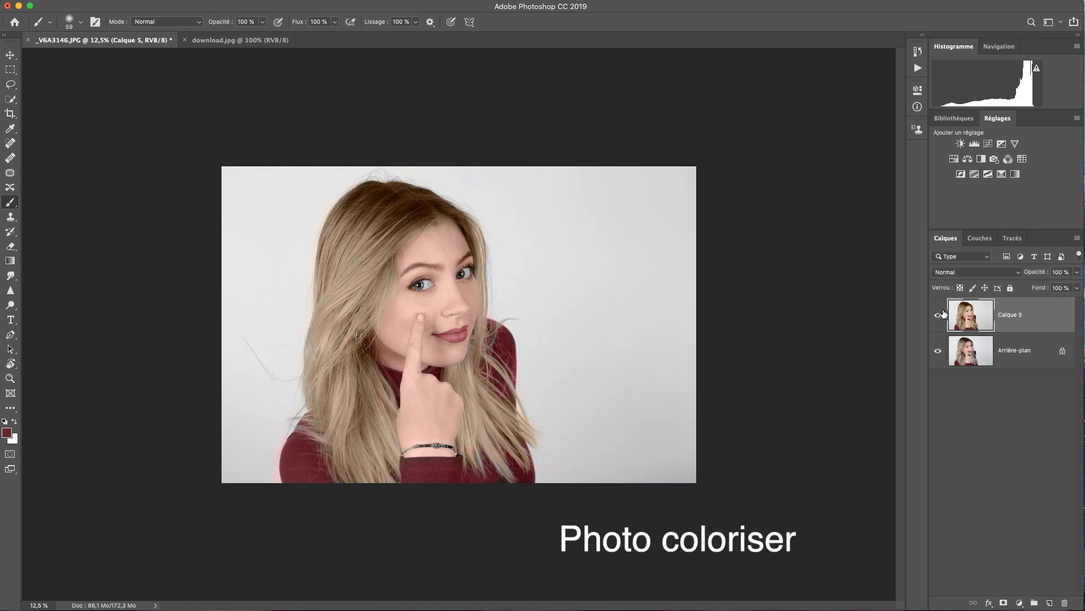
click(943, 314)
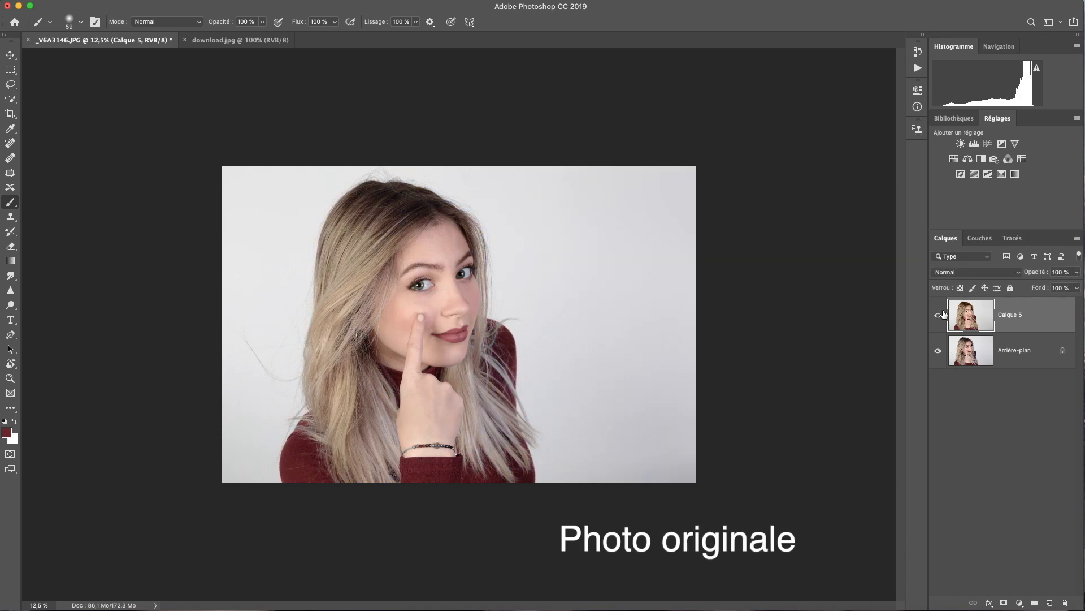
click(943, 315)
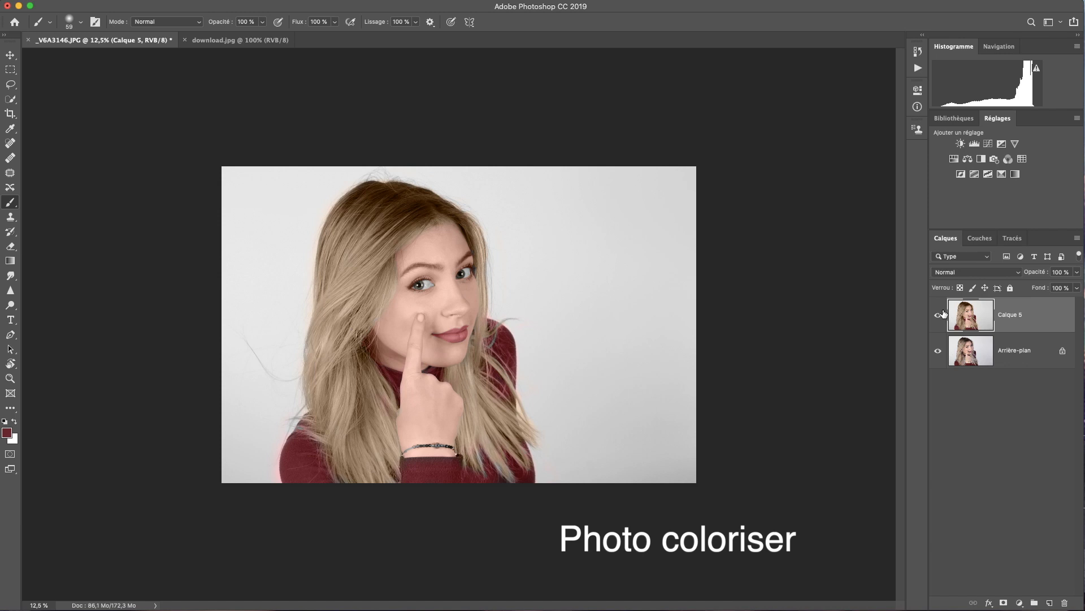
click(943, 314)
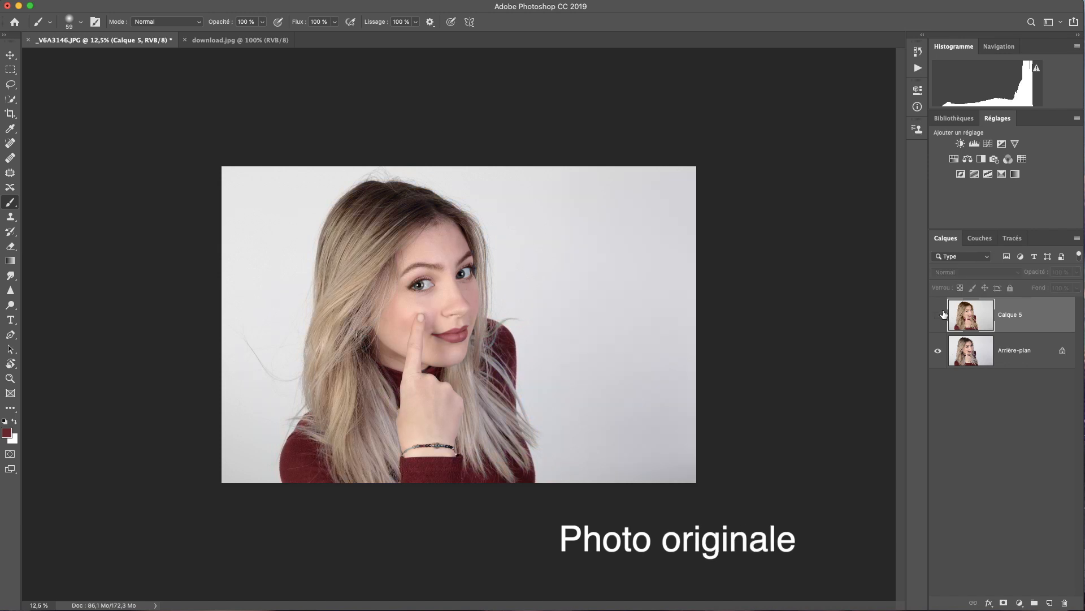
click(943, 315)
click(943, 315)
click(943, 315)
click(943, 315)
click(942, 315)
click(943, 314)
click(943, 315)
click(943, 315)
click(943, 314)
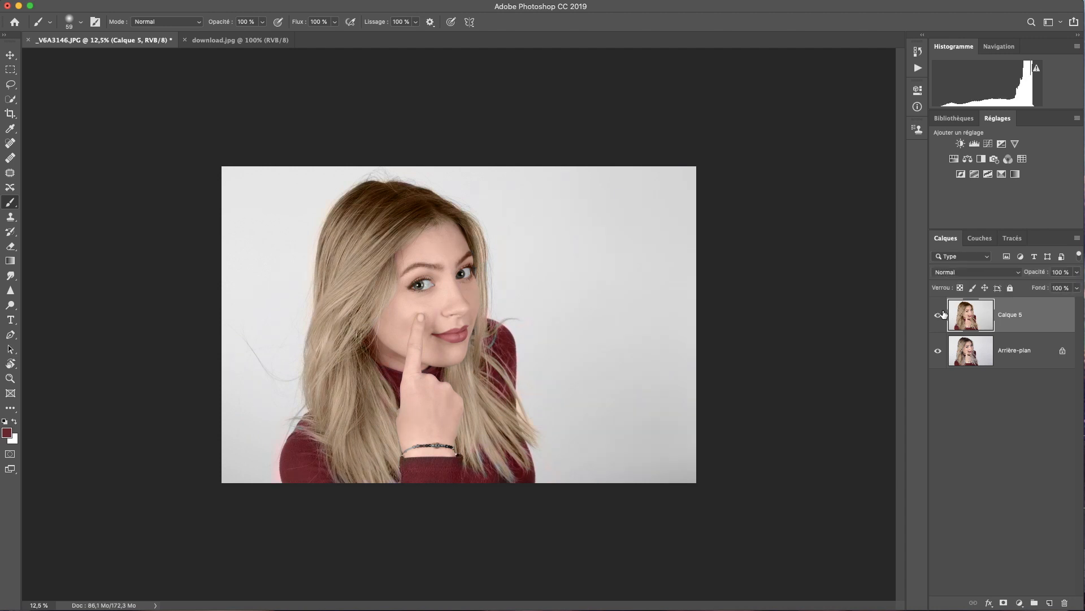